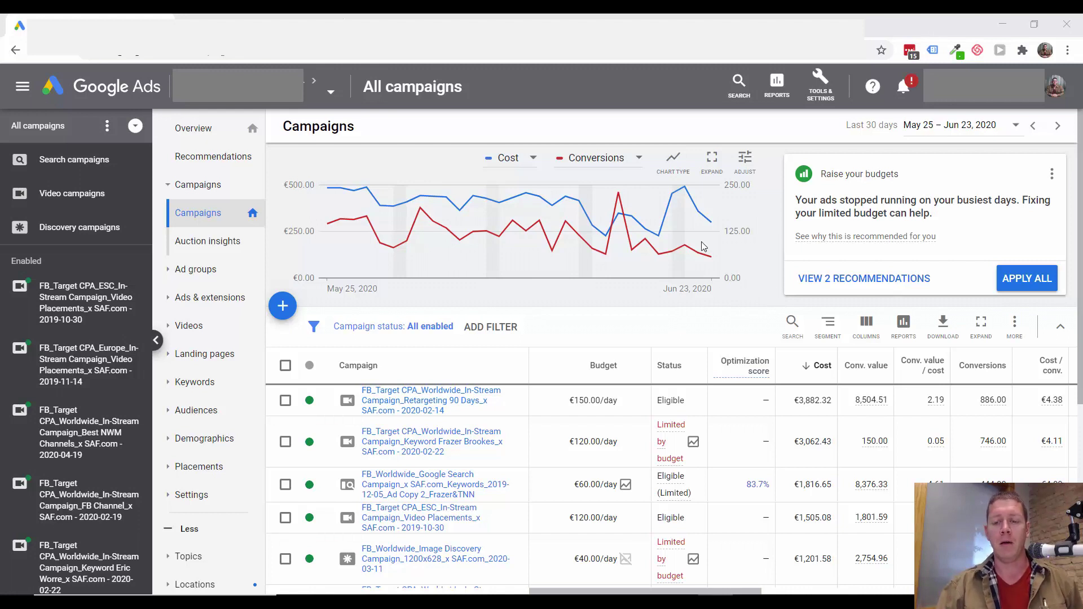
Open the account's list of conversion actions
{"action": "mouse_move", "coordinate": [700, 245]}
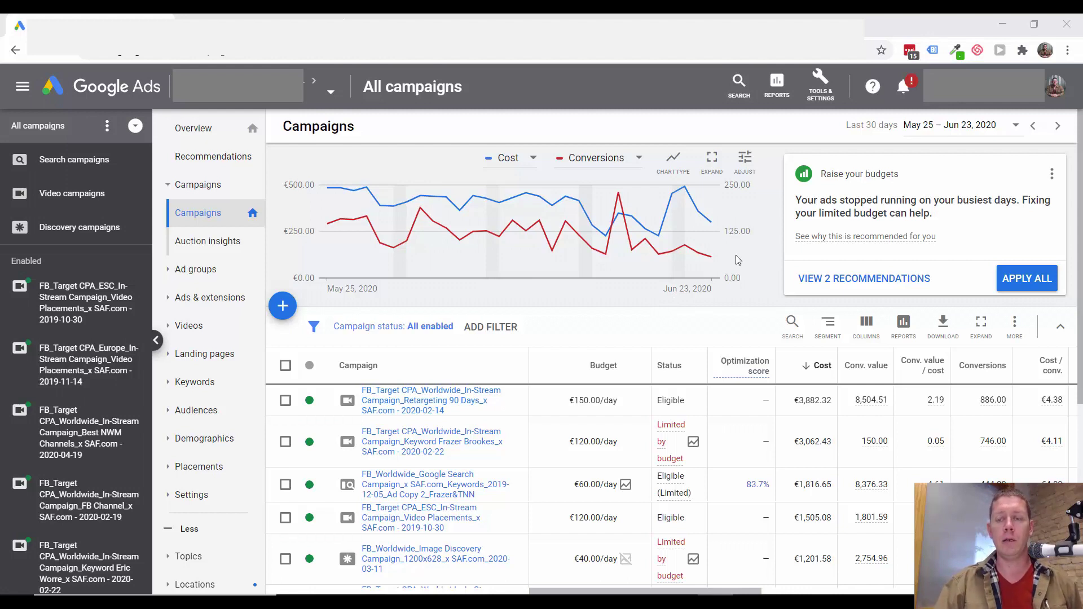
{"action": "mouse_move", "coordinate": [699, 275]}
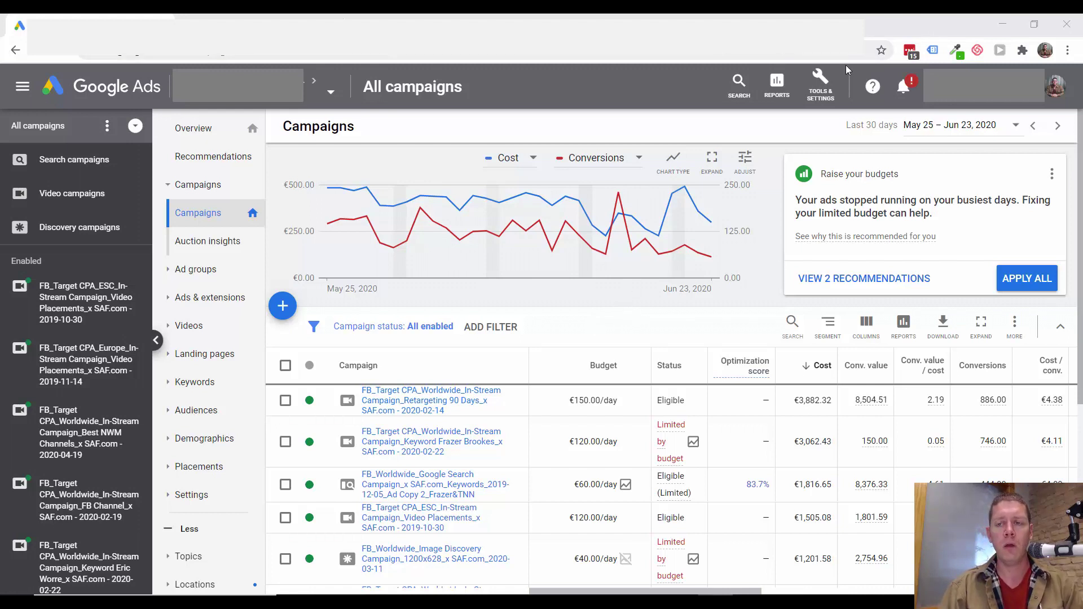
{"action": "left_click", "coordinate": [831, 89]}
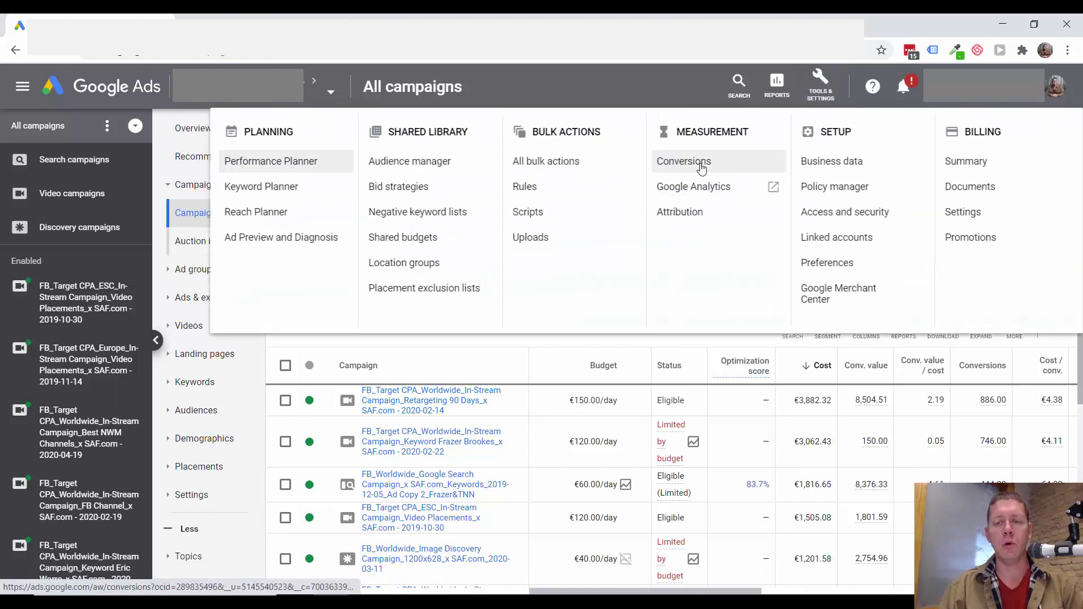
{"action": "left_click", "coordinate": [698, 164]}
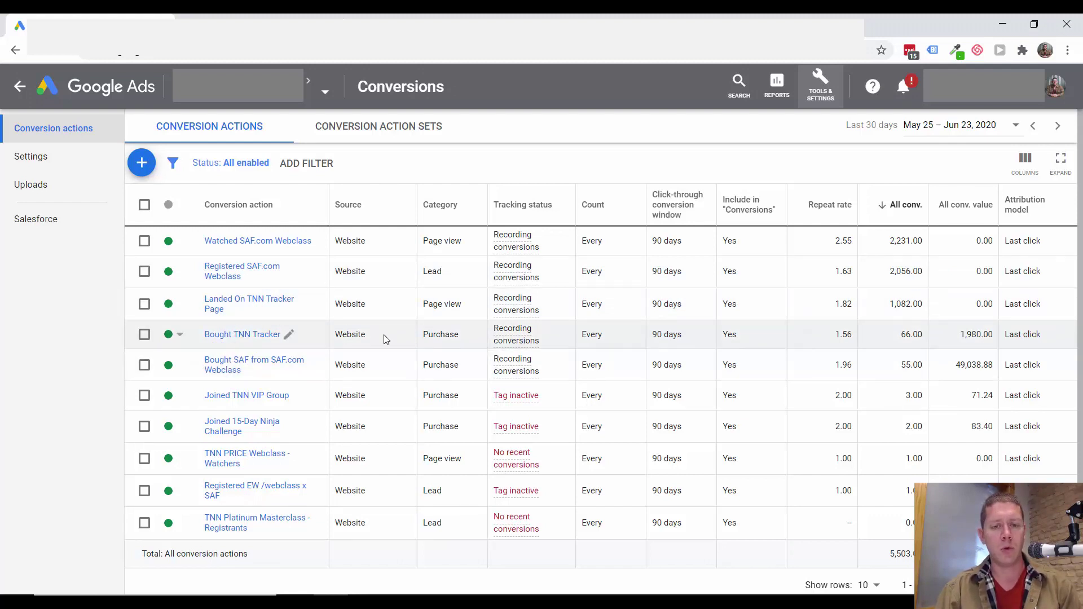
Examine the categories of the purchase and page view conversion actions and the count setting of the webclass actions
{"action": "left_click_drag", "start_coordinate": [427, 335], "coordinate": [455, 365]}
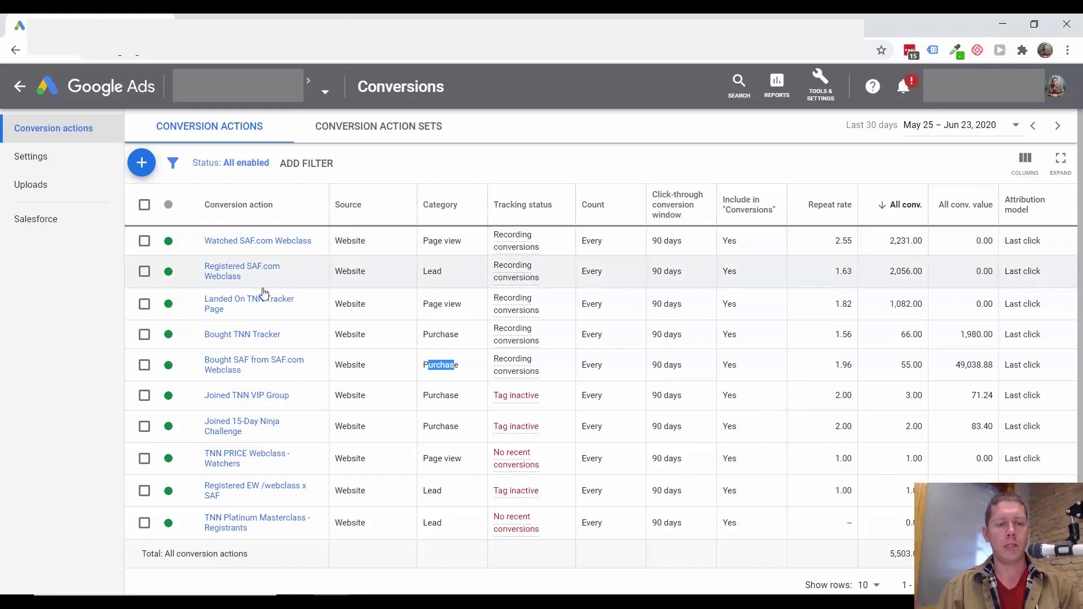
{"action": "left_click_drag", "start_coordinate": [333, 305], "coordinate": [868, 304]}
{"action": "left_click_drag", "start_coordinate": [992, 304], "coordinate": [342, 305]}
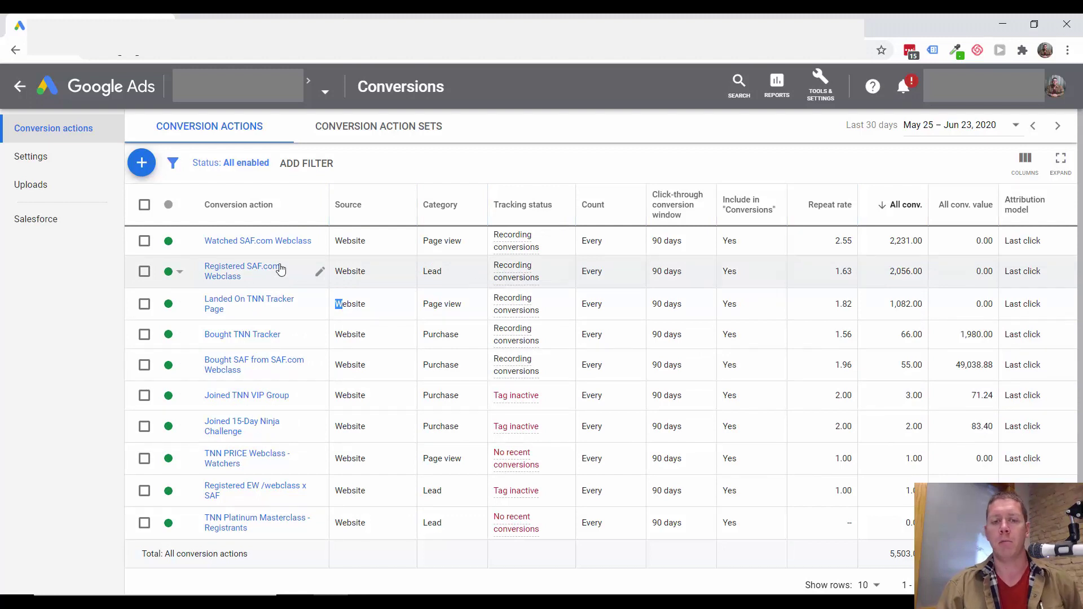
{"action": "double_click", "coordinate": [608, 241]}
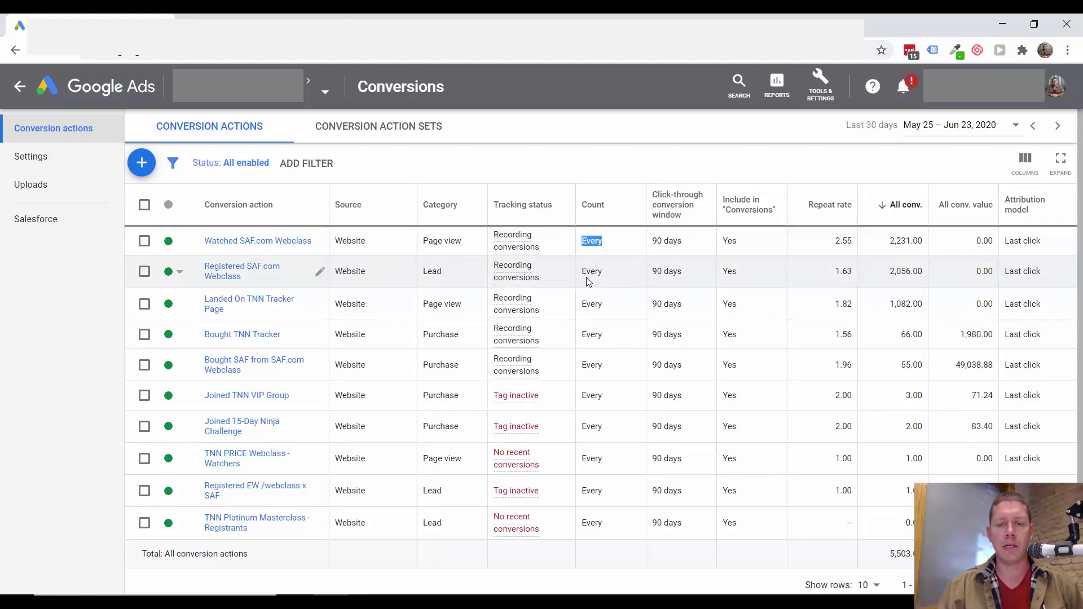
{"action": "left_click_drag", "start_coordinate": [586, 274], "coordinate": [602, 273]}
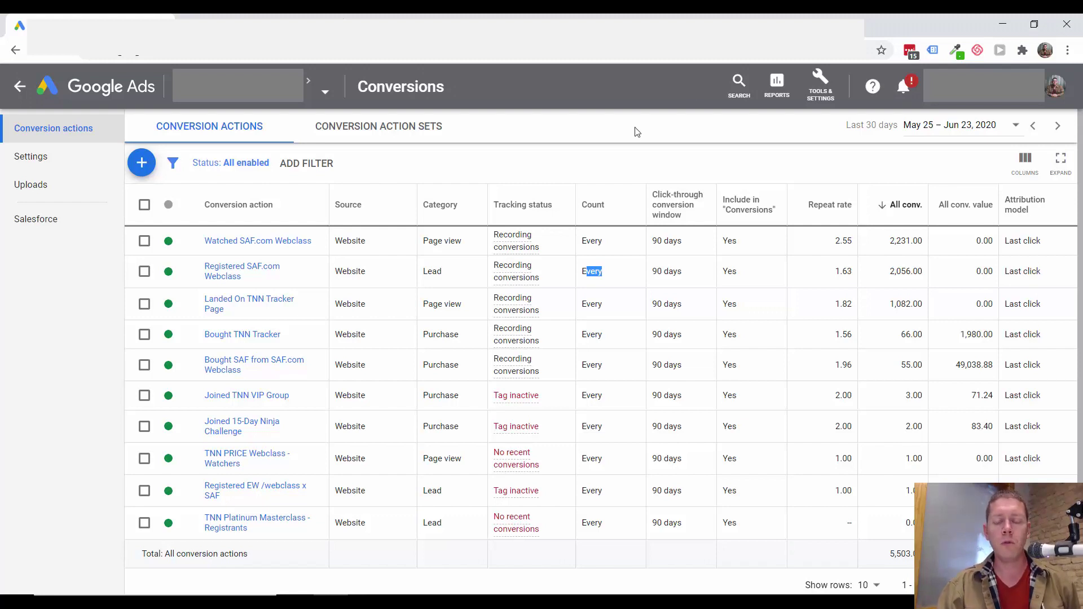
{"action": "left_click", "coordinate": [584, 271]}
{"action": "left_click_drag", "start_coordinate": [584, 272], "coordinate": [603, 273]}
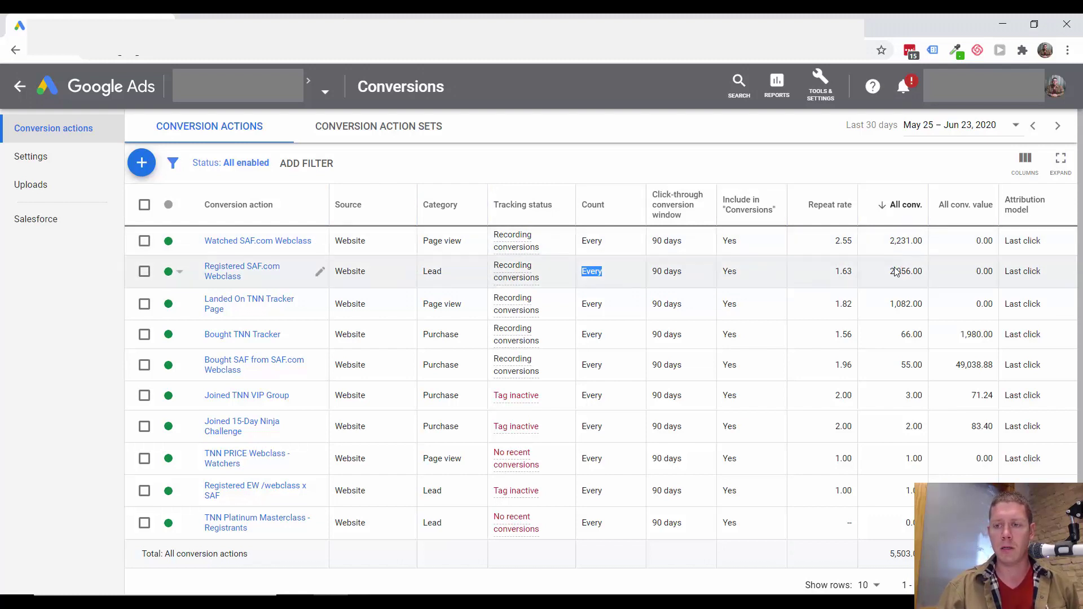
Compare the all-conversions figures of the watched and registered webclass actions, and check their count and "Include in Conversions" settings
{"action": "left_click_drag", "start_coordinate": [893, 241], "coordinate": [890, 242]}
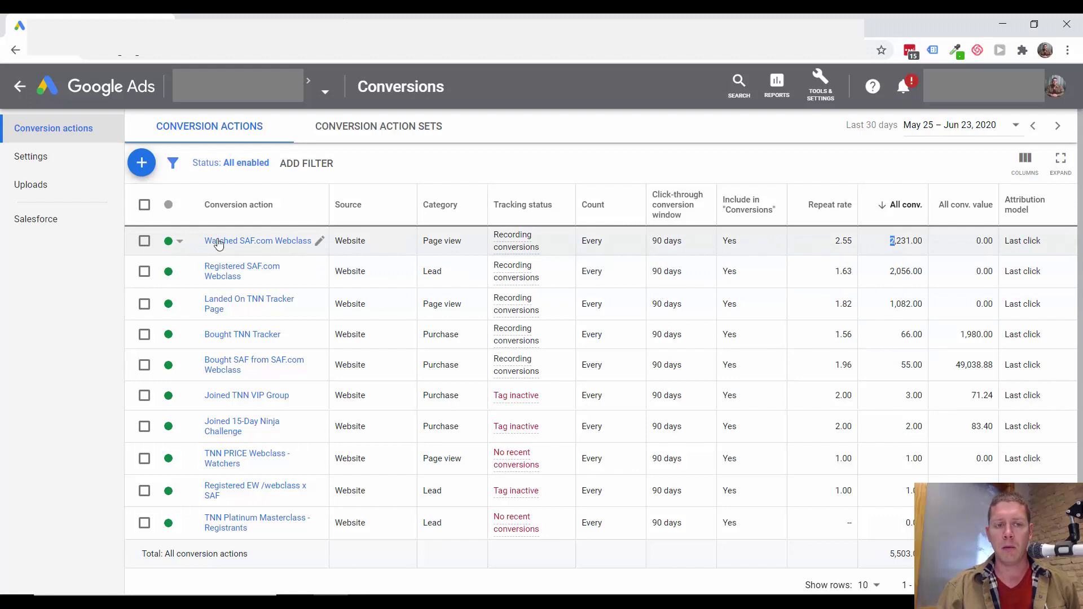
{"action": "left_click_drag", "start_coordinate": [926, 244], "coordinate": [882, 248]}
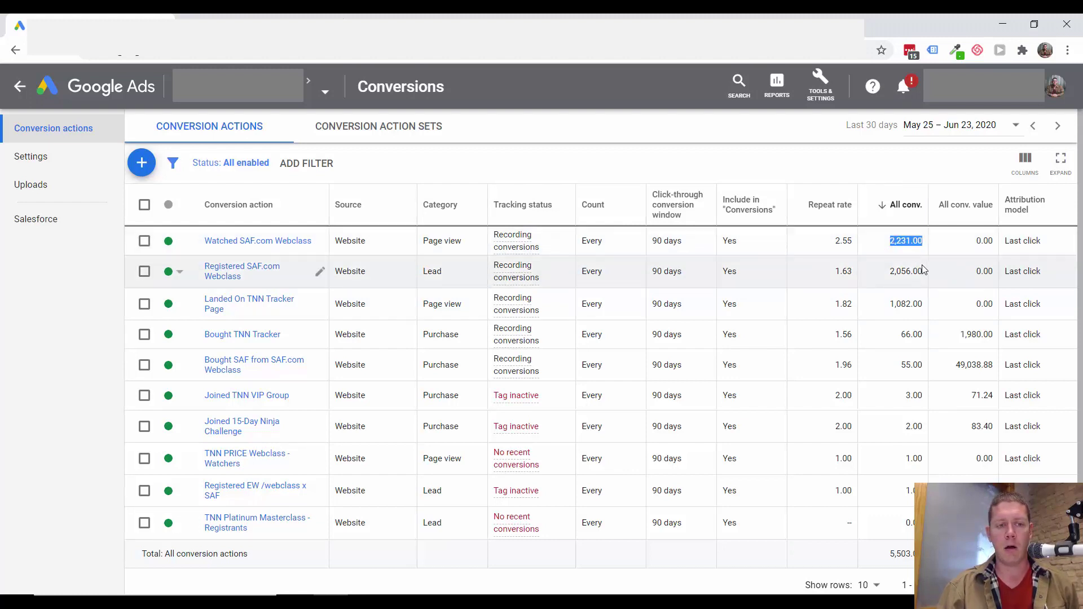
{"action": "left_click_drag", "start_coordinate": [923, 270], "coordinate": [891, 273]}
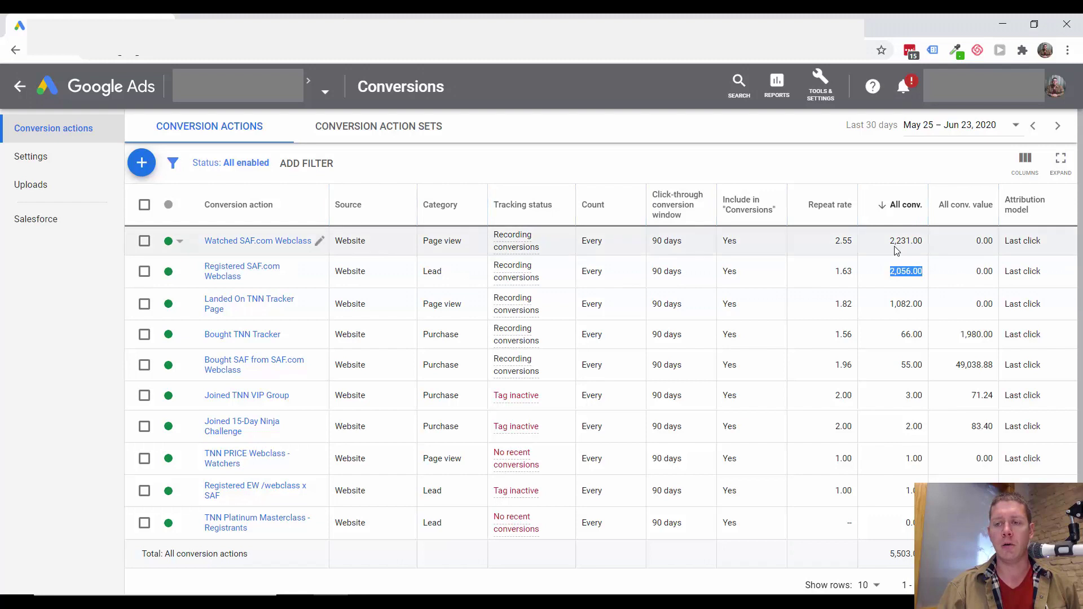
{"action": "left_click_drag", "start_coordinate": [893, 242], "coordinate": [921, 242]}
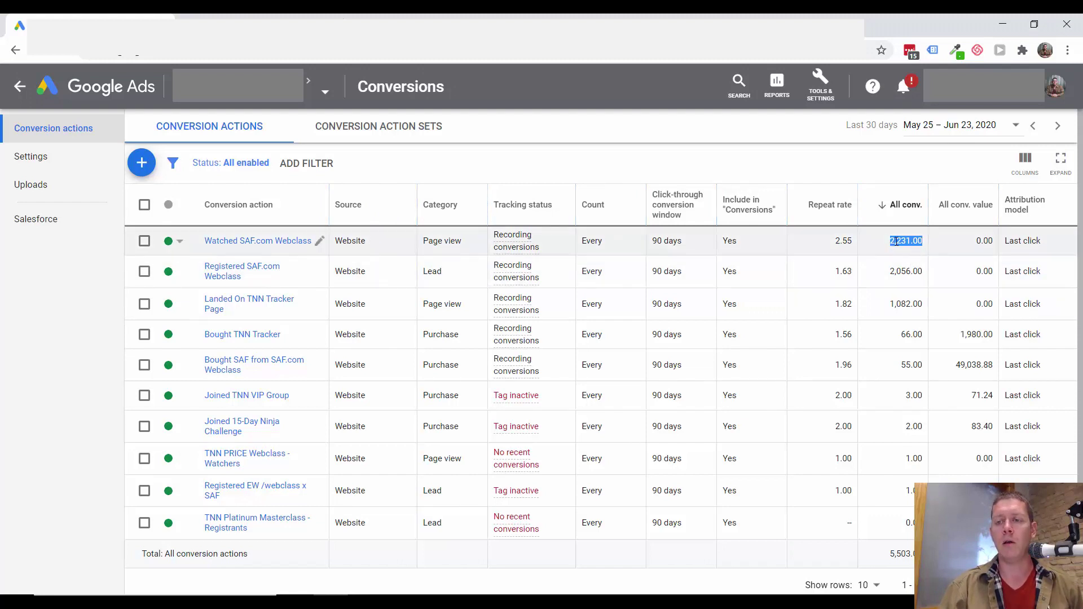
{"action": "left_click", "coordinate": [920, 241]}
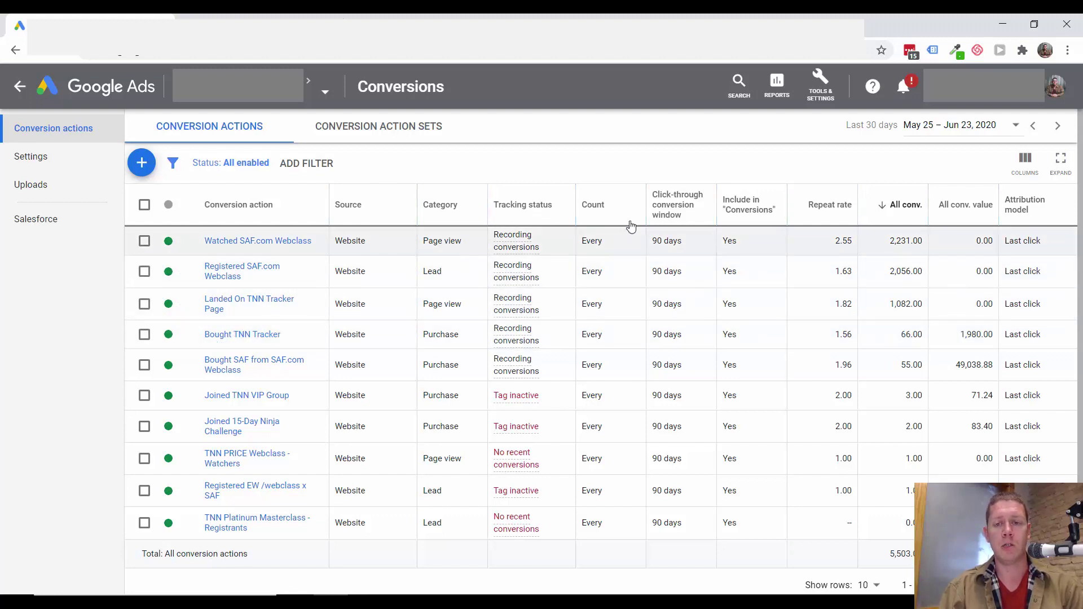
{"action": "mouse_move", "coordinate": [607, 213]}
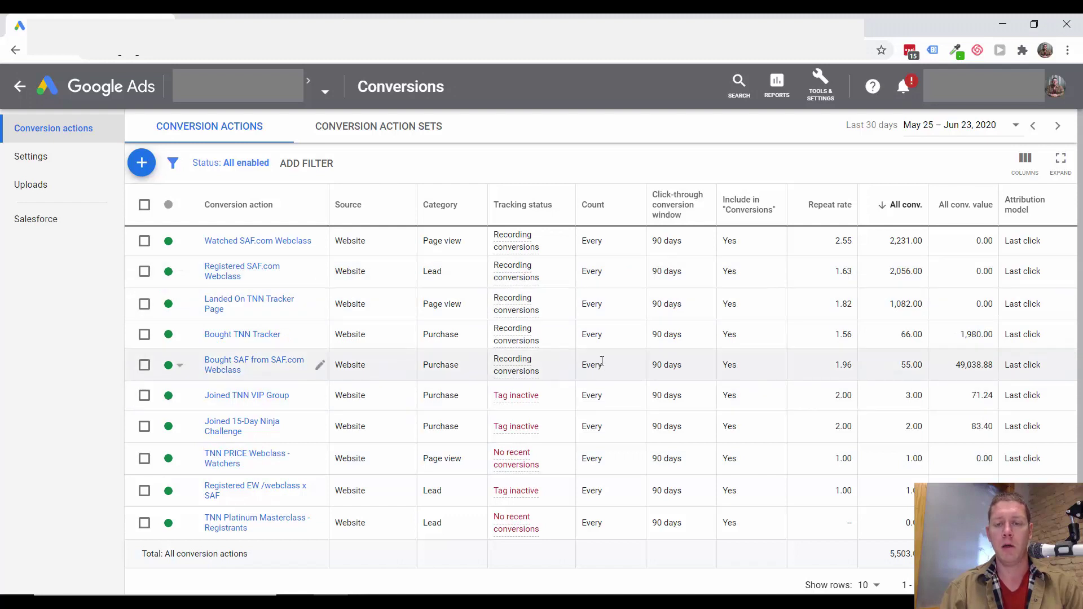
{"action": "left_click_drag", "start_coordinate": [586, 239], "coordinate": [604, 244]}
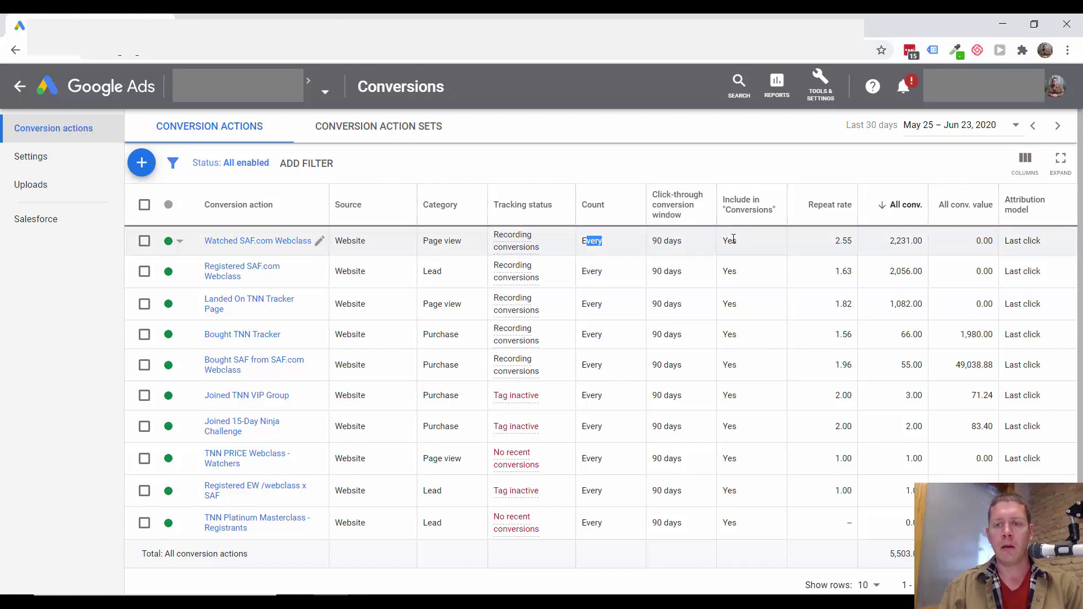
{"action": "mouse_move", "coordinate": [724, 242]}
{"action": "left_mouse_down"}
{"action": "mouse_move", "coordinate": [749, 375]}
{"action": "mouse_move", "coordinate": [739, 525]}
{"action": "mouse_move", "coordinate": [723, 242]}
{"action": "left_mouse_up"}
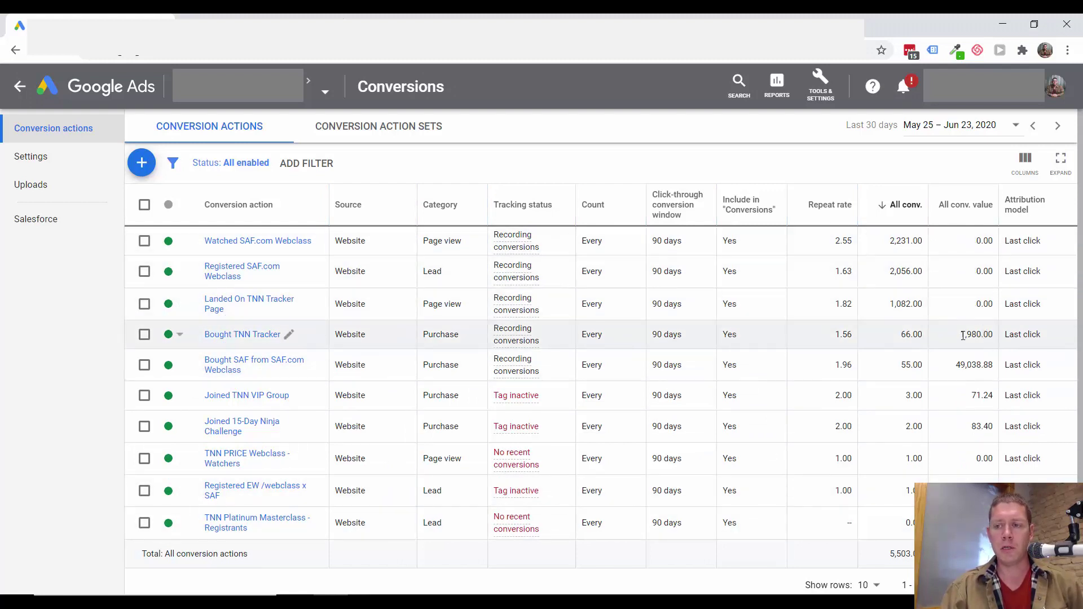
Compare the conversion values of the purchase actions with those of the lead and page view actions, and check the attribution model
{"action": "left_click_drag", "start_coordinate": [962, 336], "coordinate": [1004, 339]}
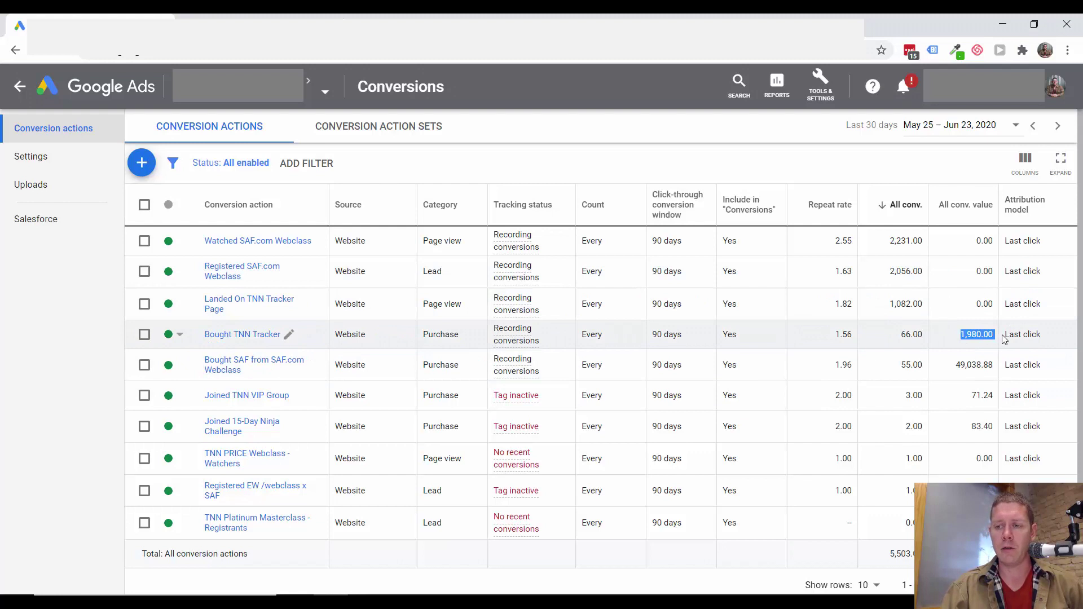
{"action": "left_click_drag", "start_coordinate": [956, 365], "coordinate": [993, 365]}
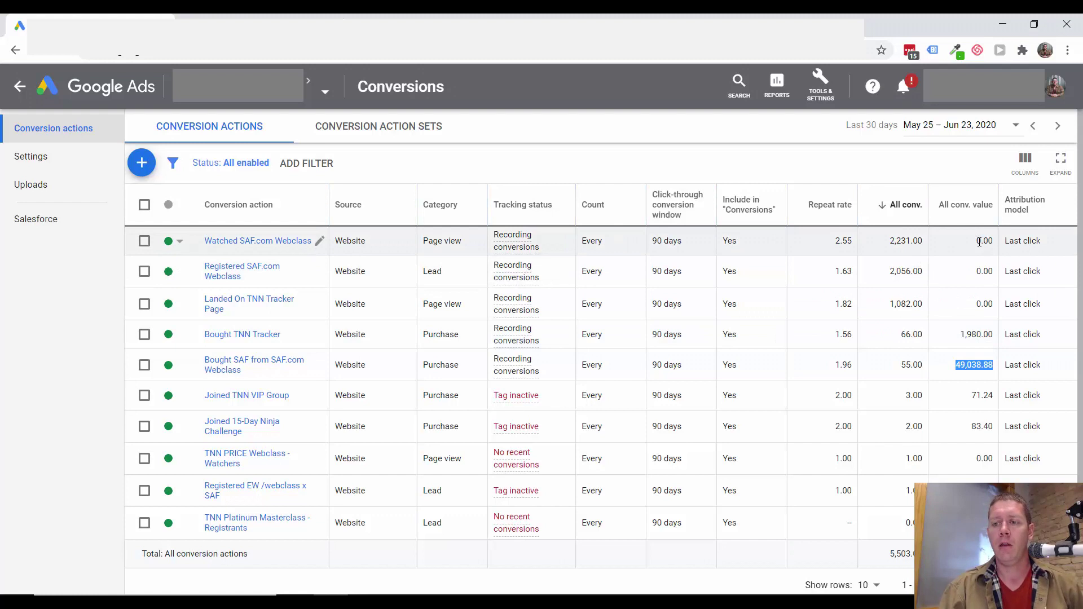
{"action": "left_click_drag", "start_coordinate": [977, 241], "coordinate": [996, 276]}
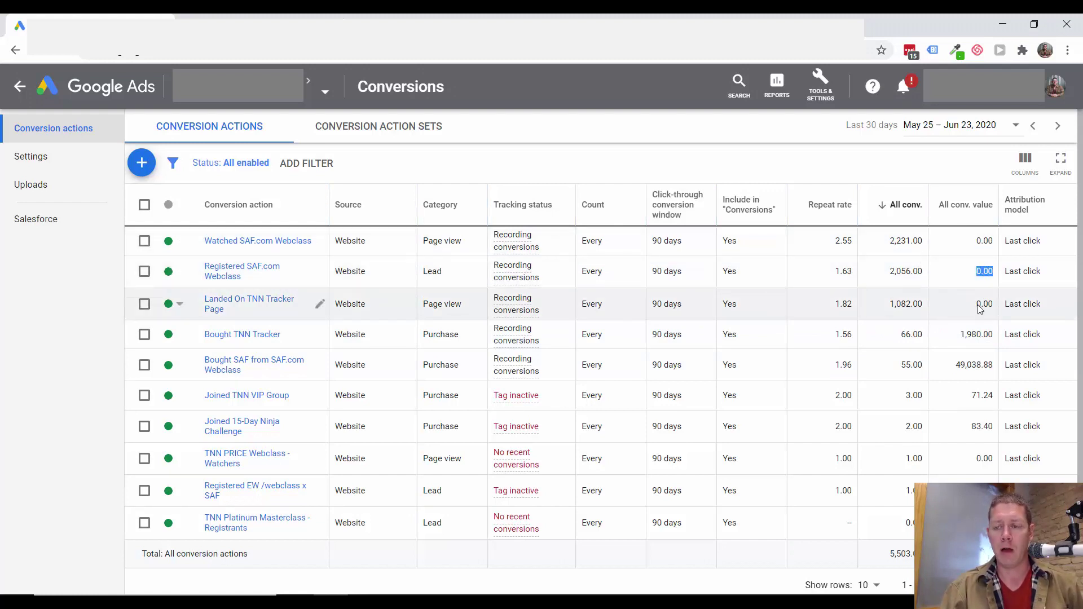
{"action": "left_click_drag", "start_coordinate": [978, 304], "coordinate": [995, 306]}
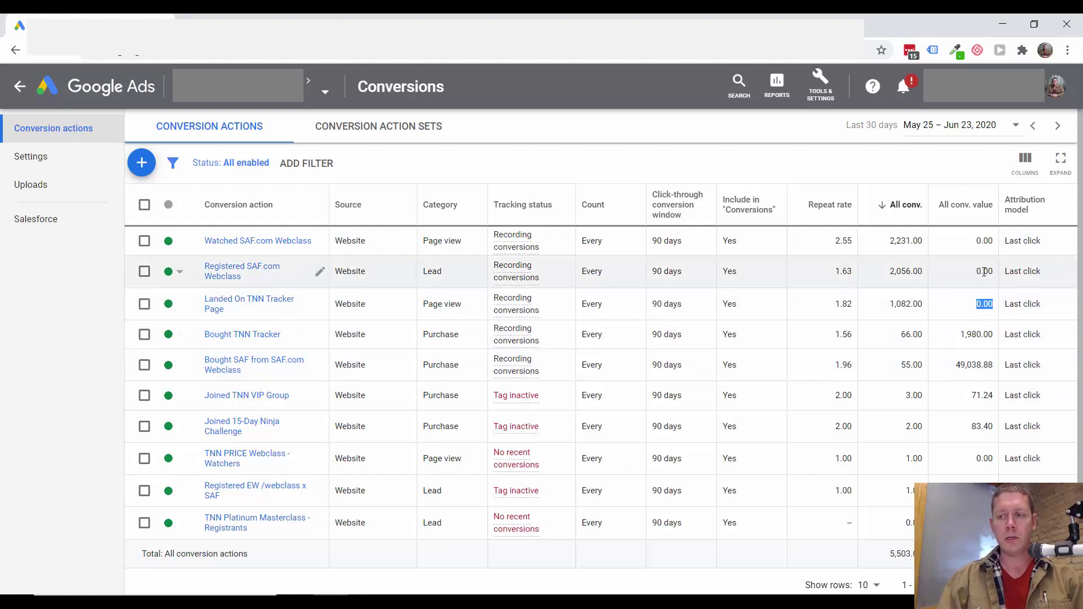
{"action": "left_click_drag", "start_coordinate": [976, 272], "coordinate": [993, 273]}
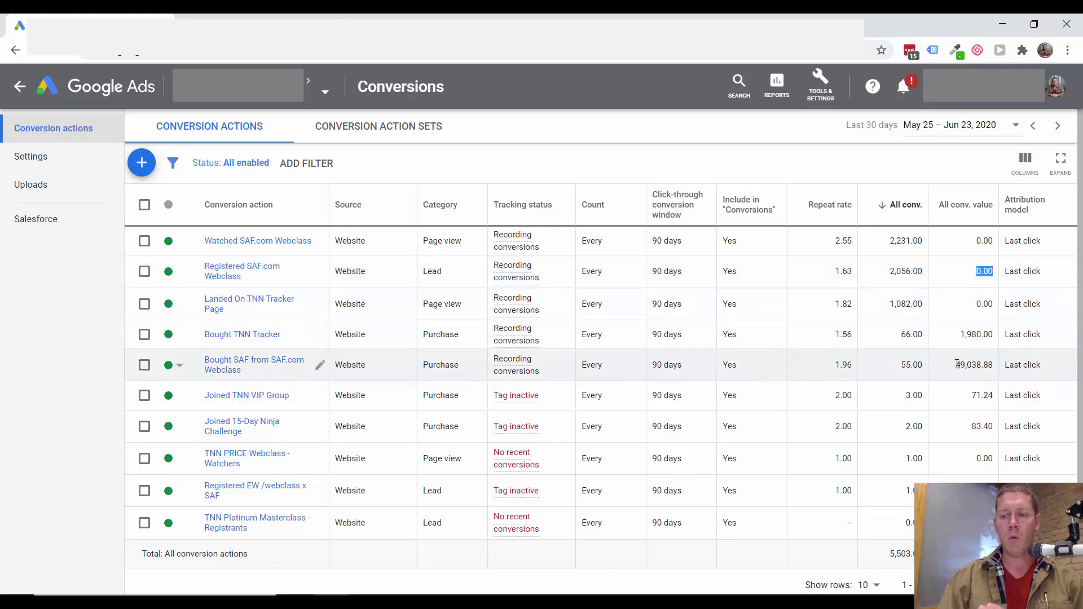
{"action": "left_click_drag", "start_coordinate": [957, 365], "coordinate": [991, 335]}
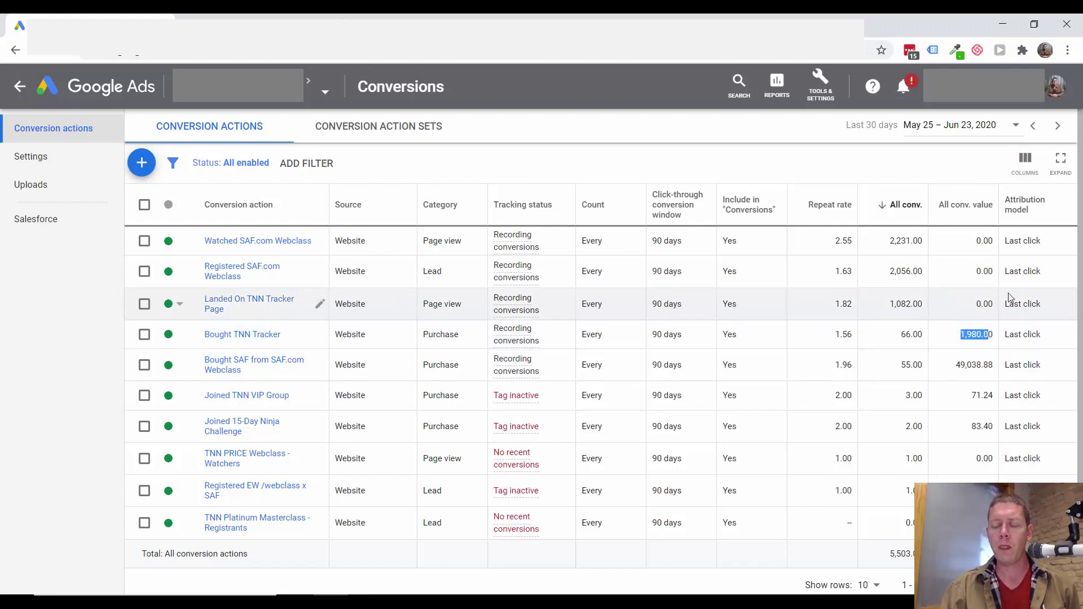
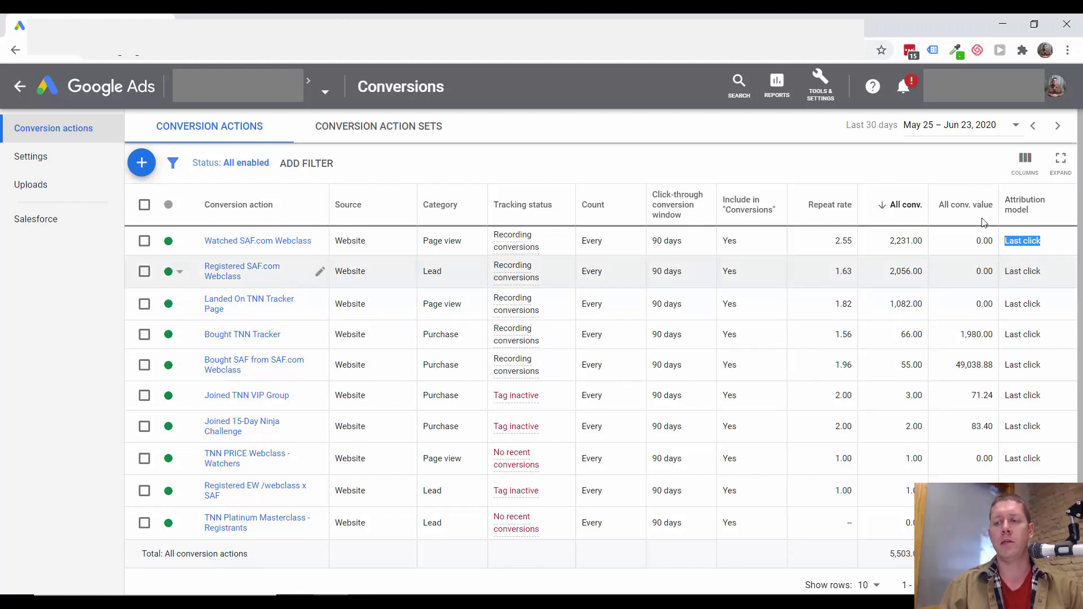
{"action": "left_click", "coordinate": [1025, 272]}
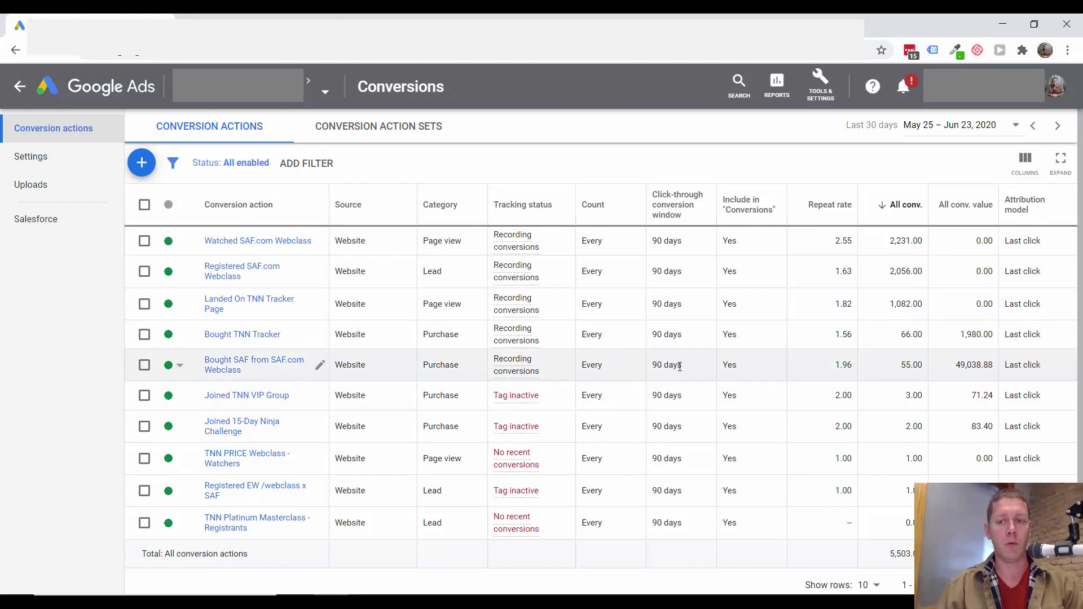
{"action": "mouse_move", "coordinate": [735, 208]}
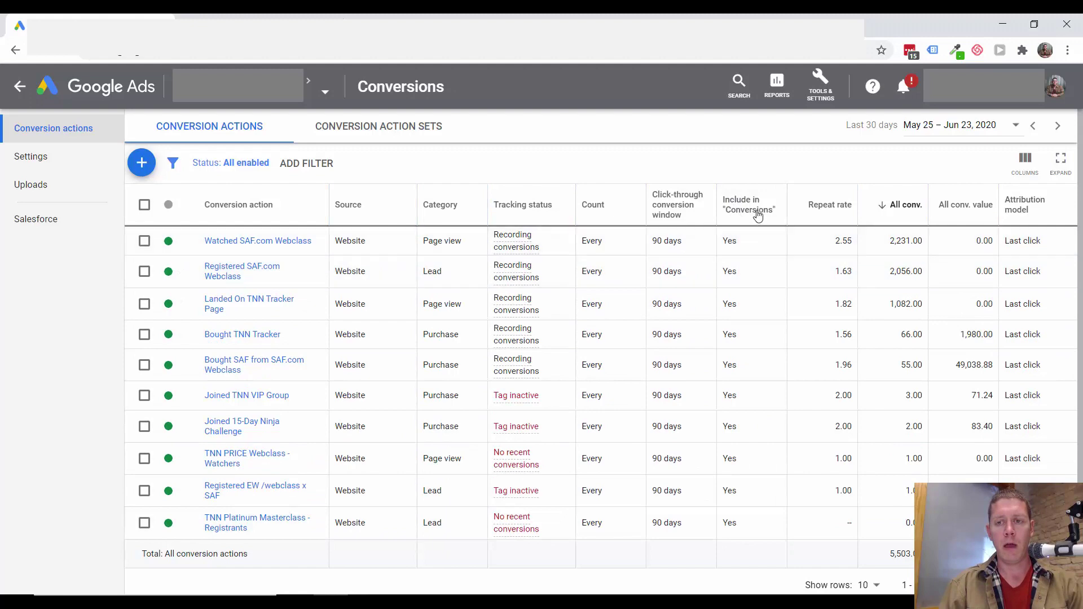
Open the settings of the worldwide in-stream campaign "Best NWM Channels" and reload the page to the new version
{"action": "left_click", "coordinate": [21, 90]}
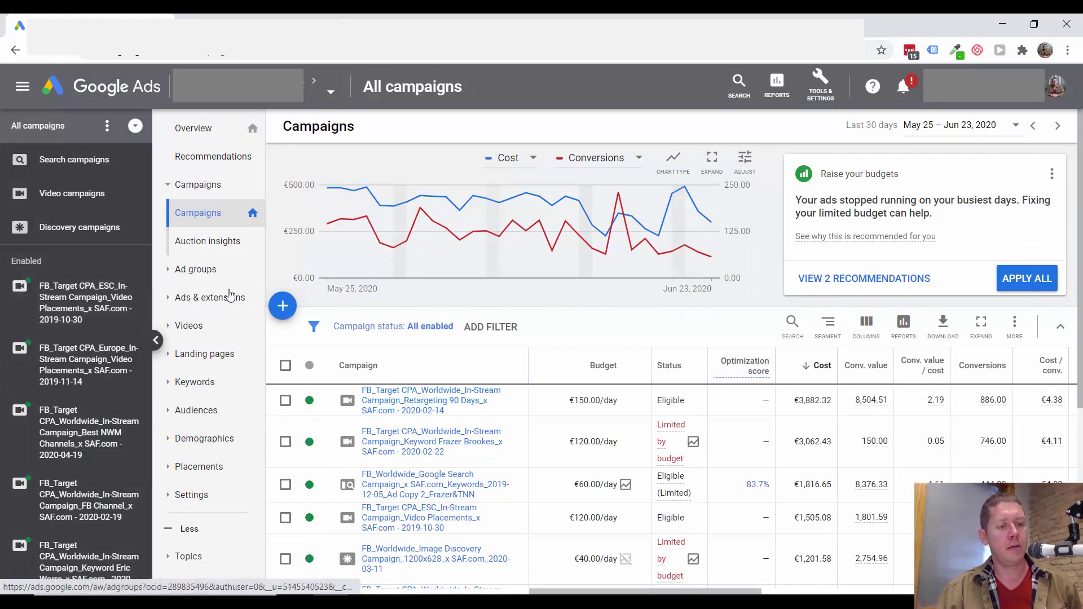
{"action": "scroll", "coordinate": [111, 252], "scroll_direction": "down", "scroll_amount": 1}
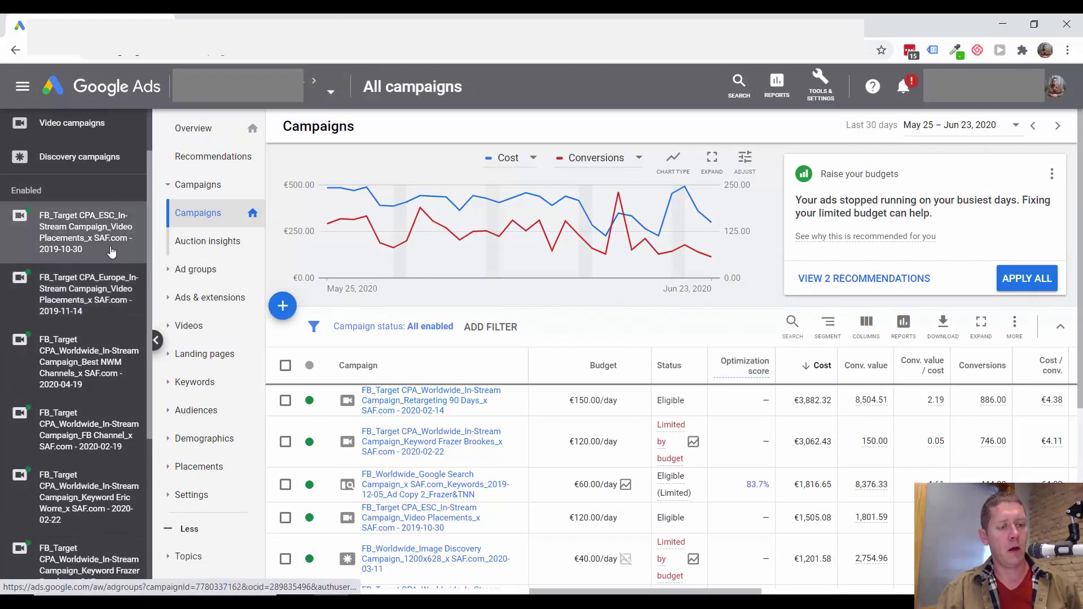
{"action": "left_click", "coordinate": [82, 365]}
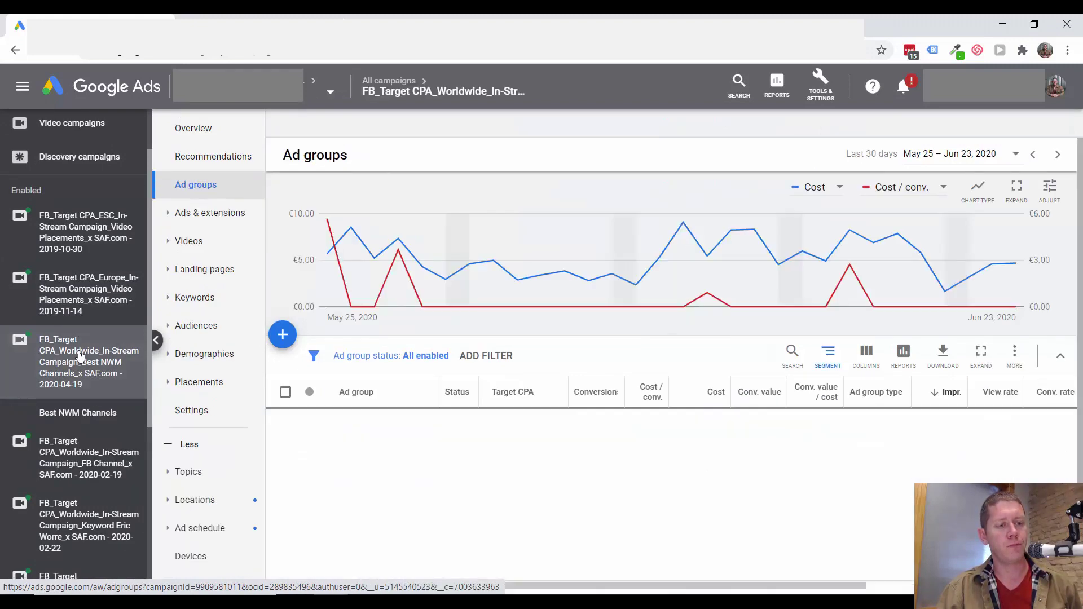
{"action": "left_click", "coordinate": [211, 400]}
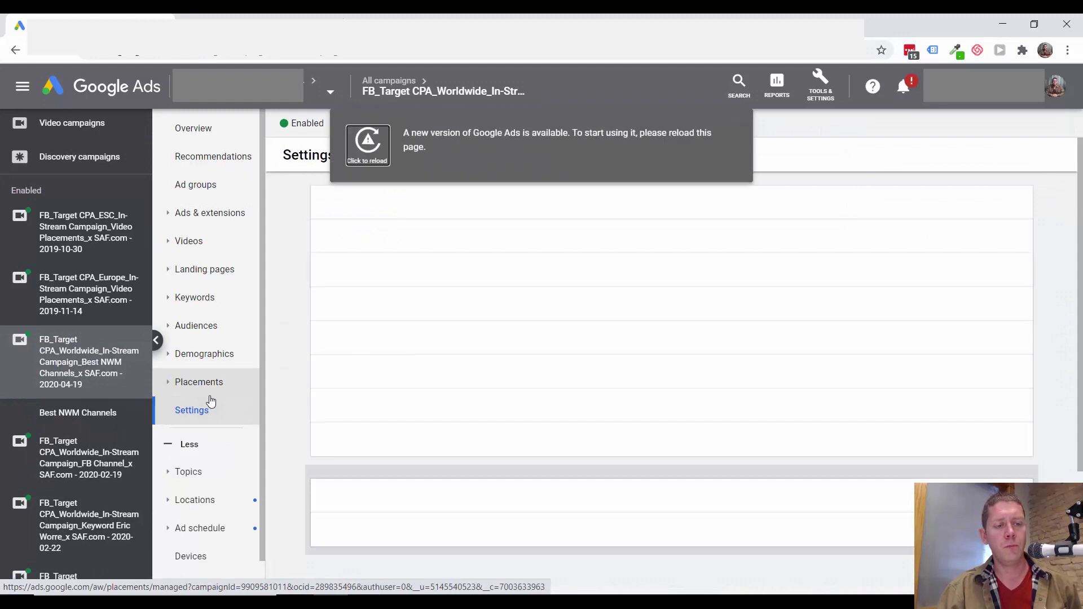
{"action": "left_click", "coordinate": [364, 155]}
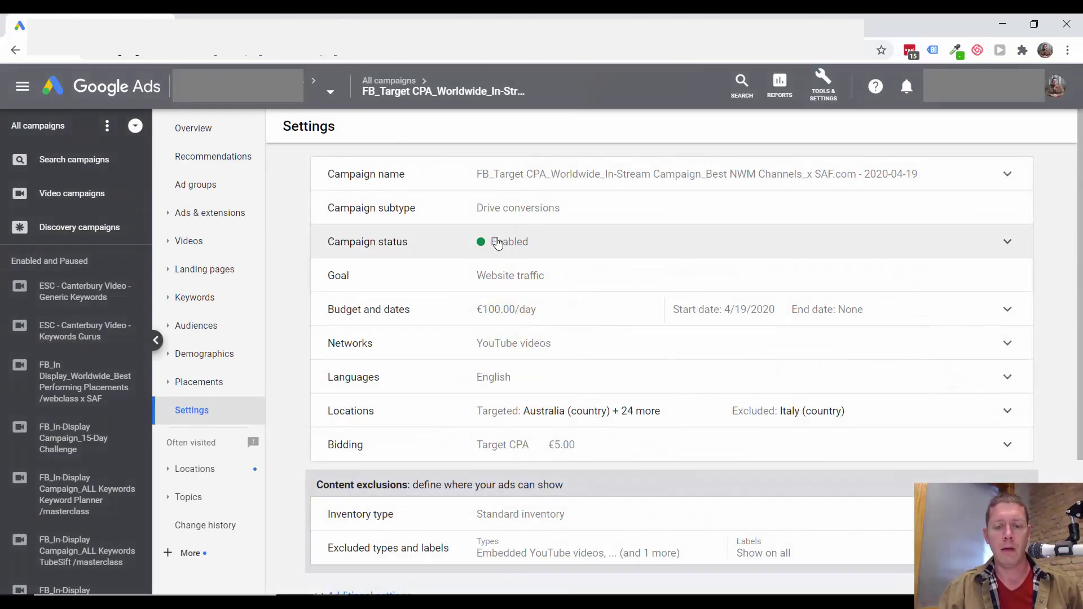
Expand the additional settings of the "Best NWM Channels" campaign, examine its Conversions options, and close them unchanged
{"action": "scroll", "coordinate": [1, 329], "scroll_direction": "down", "scroll_amount": 5}
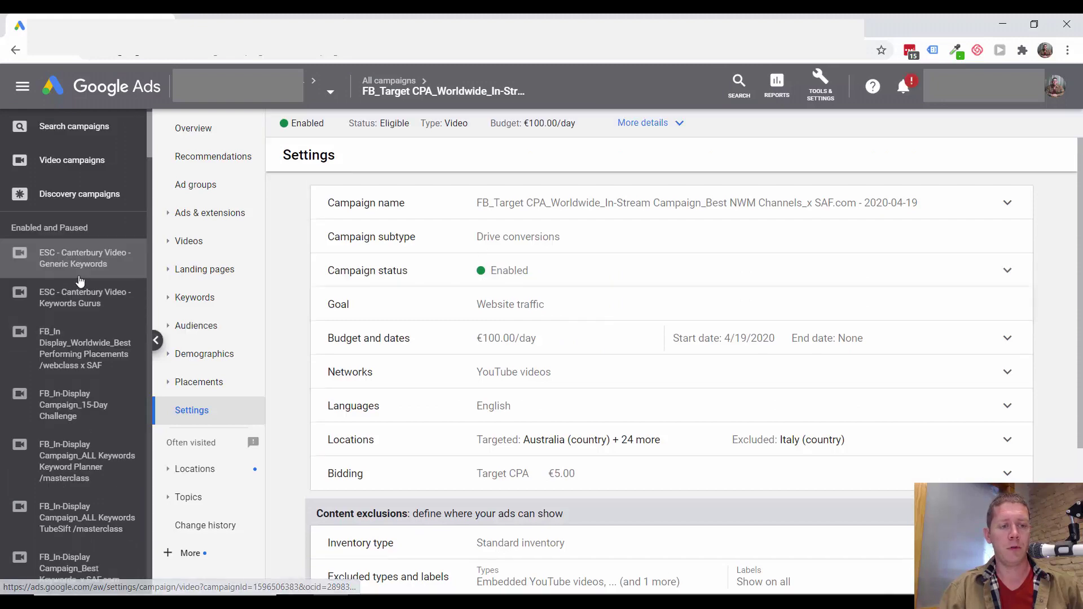
{"action": "scroll", "coordinate": [523, 349], "scroll_direction": "down", "scroll_amount": 3}
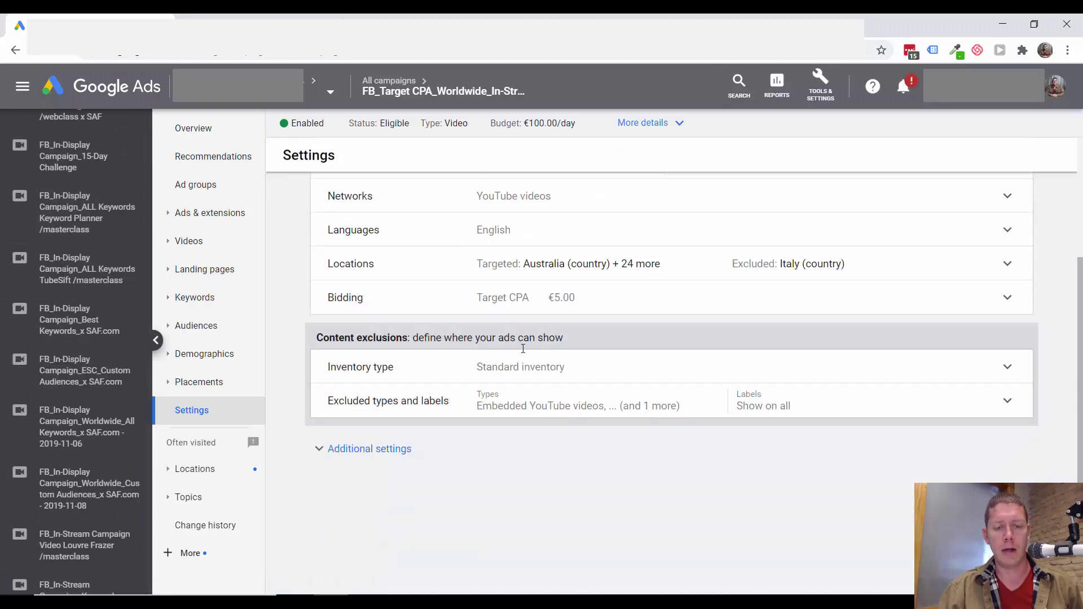
{"action": "left_click", "coordinate": [376, 450]}
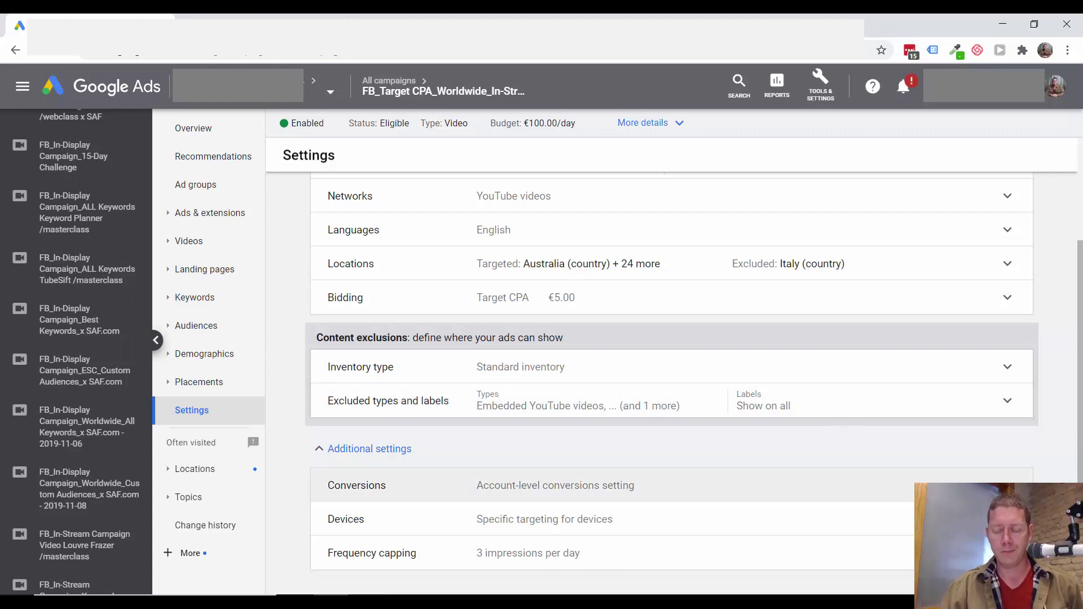
{"action": "left_click", "coordinate": [931, 486]}
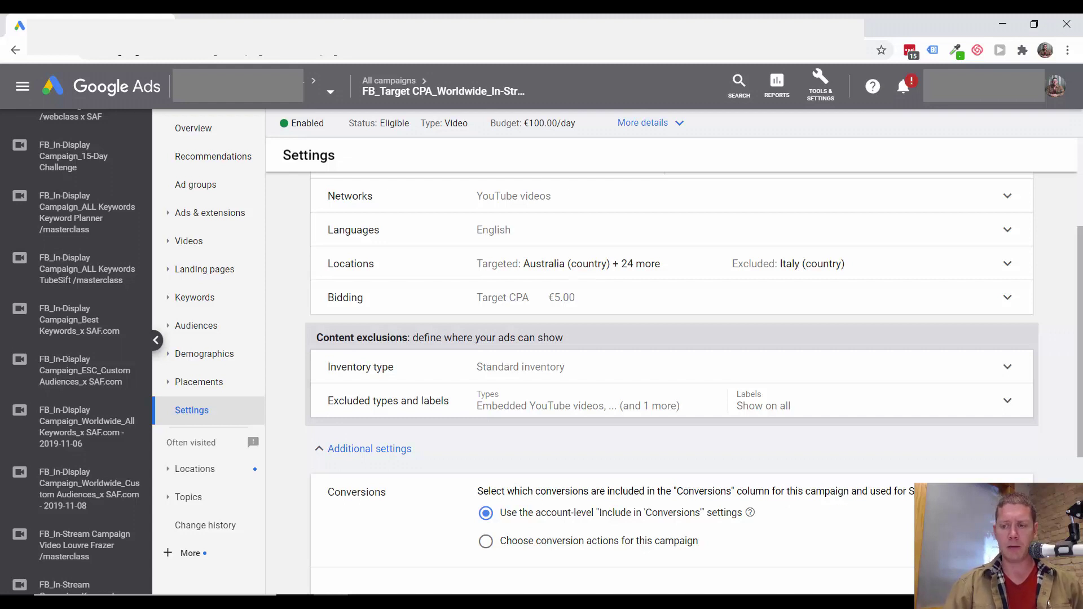
{"action": "left_click", "coordinate": [931, 491]}
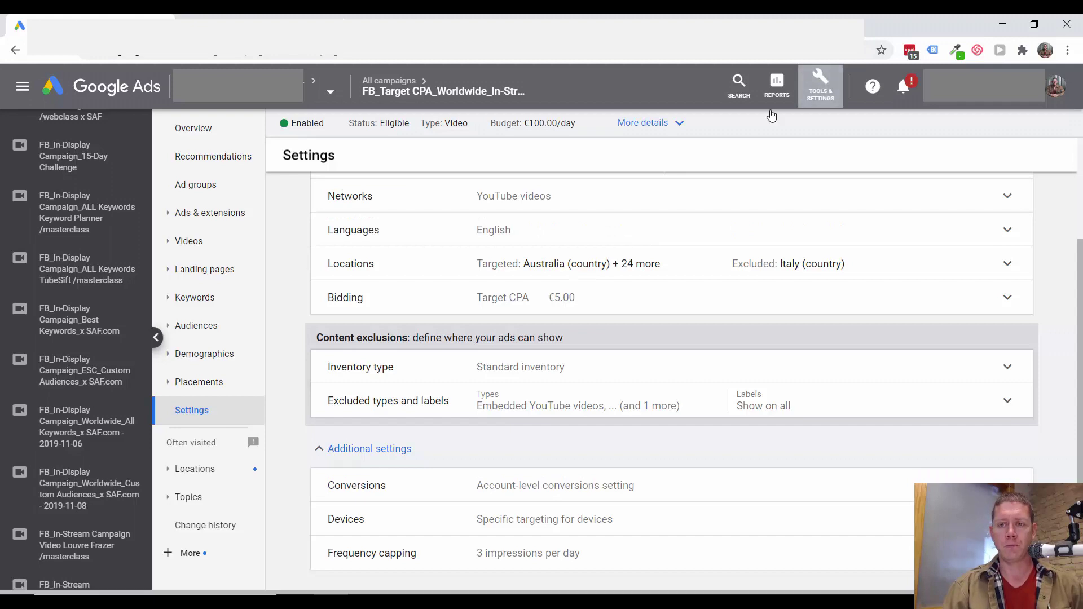
Return to the account's conversion actions list and review the actions and their "Include in Conversions" settings
{"action": "left_click", "coordinate": [821, 85]}
{"action": "left_click", "coordinate": [701, 158]}
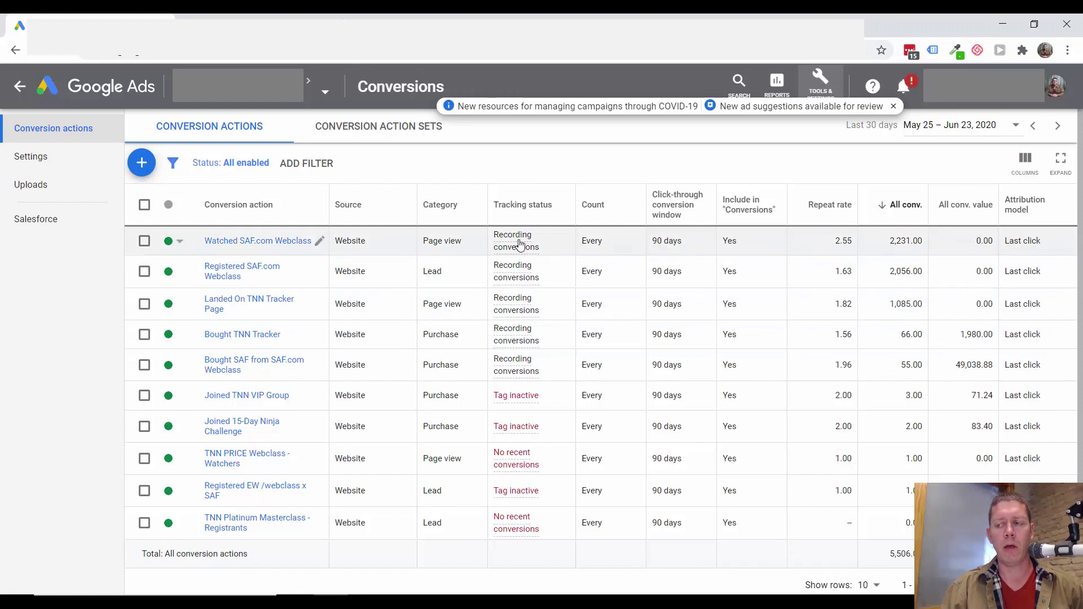
{"action": "mouse_move", "coordinate": [532, 252]}
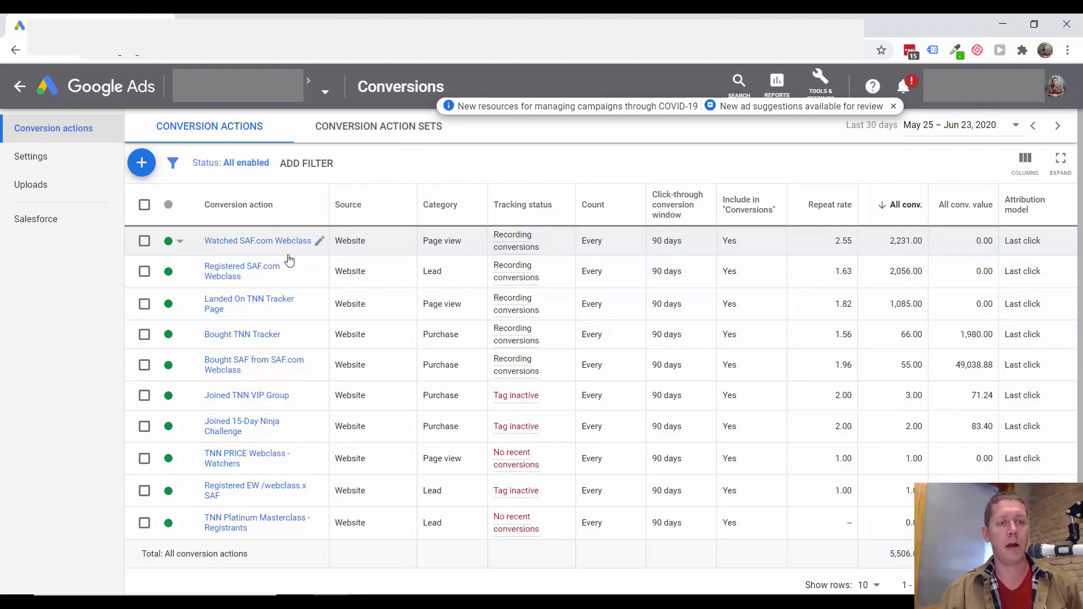
Open the list of all campaigns and segment it by conversion action
{"action": "left_click", "coordinate": [20, 88]}
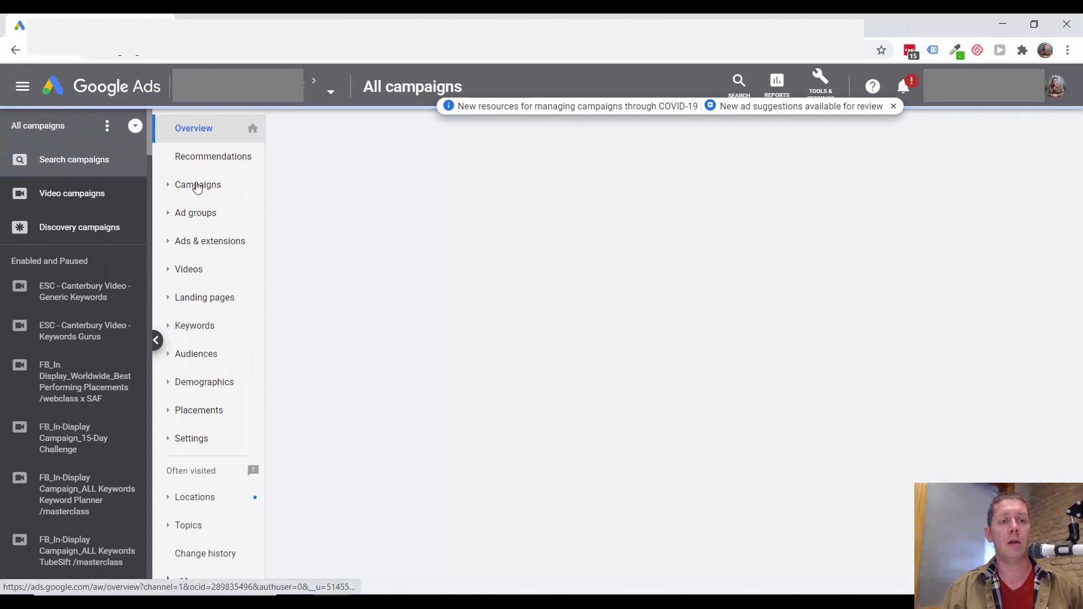
{"action": "left_click", "coordinate": [197, 186]}
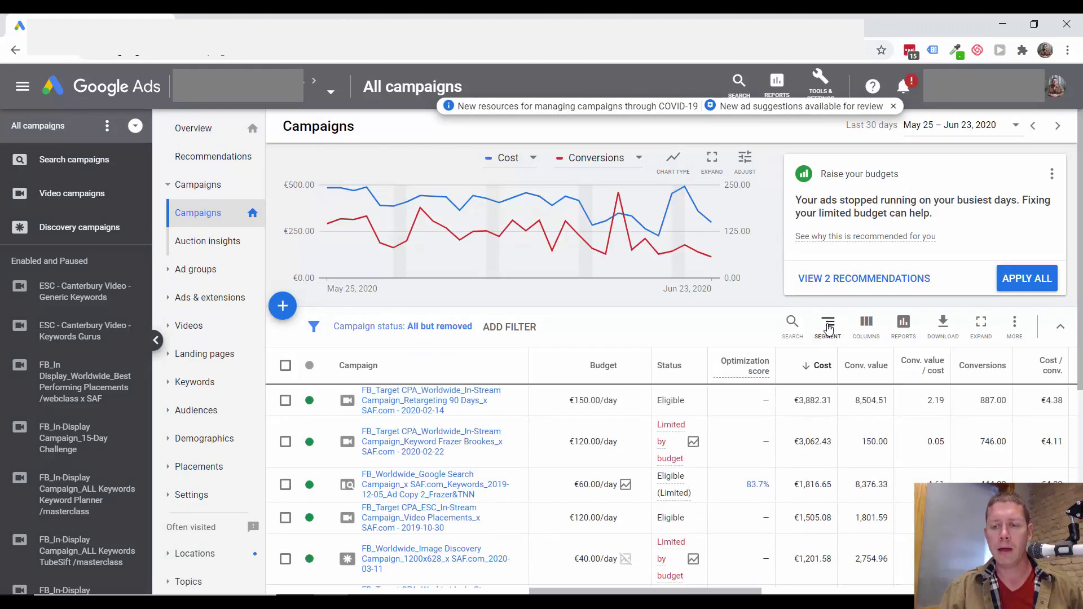
{"action": "left_click", "coordinate": [828, 326]}
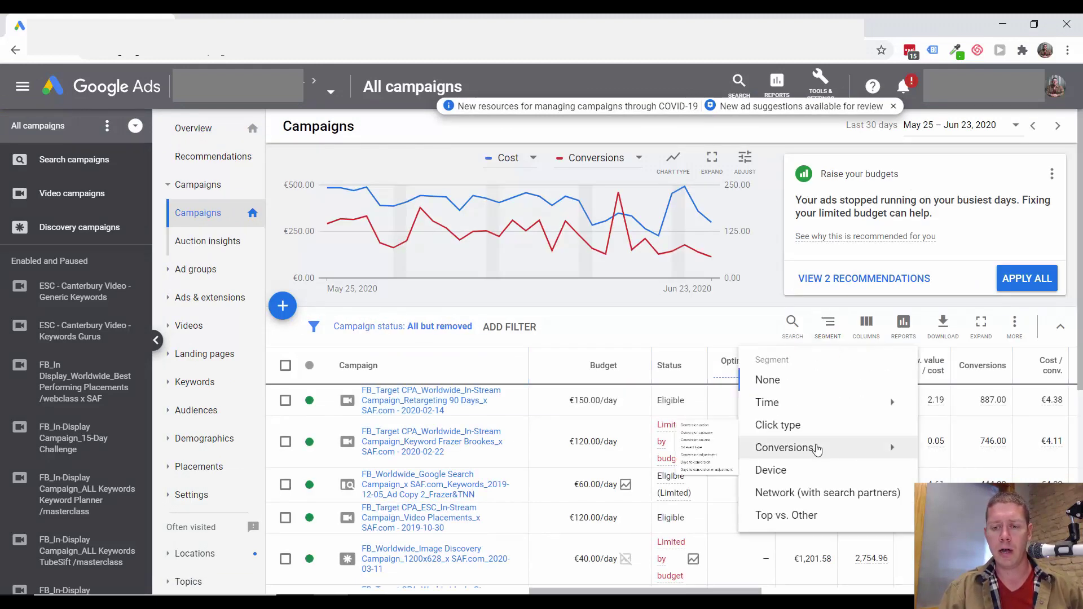
{"action": "mouse_move", "coordinate": [818, 448]}
{"action": "left_click", "coordinate": [542, 380]}
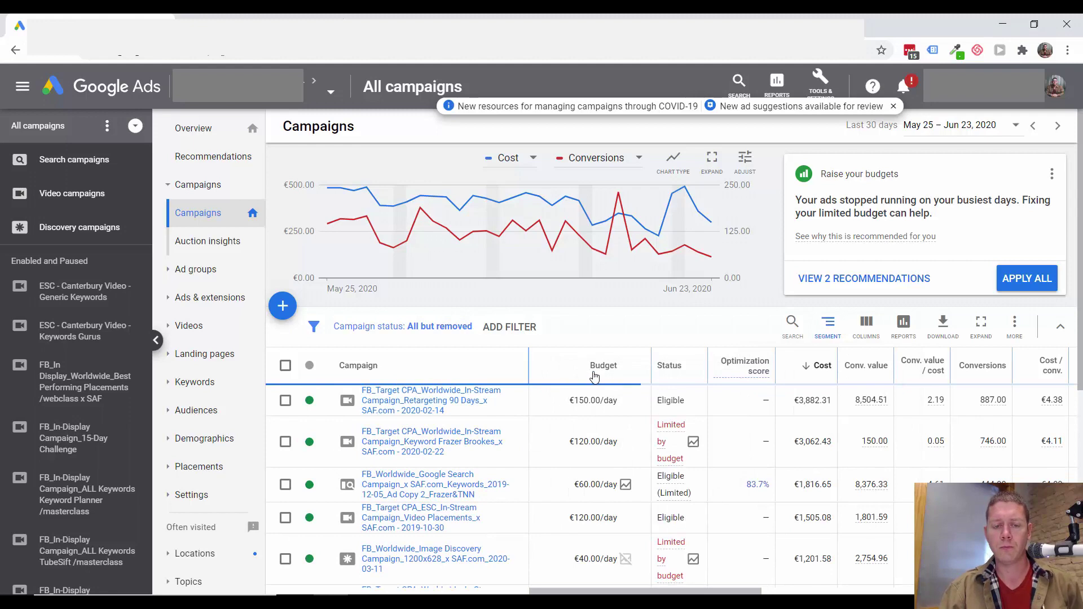
Examine the registered and watched SAF.com Webclass conversions in the breakdown of the "Retargeting 90 Days" campaign
{"action": "scroll", "coordinate": [573, 374], "scroll_direction": "down", "scroll_amount": 2}
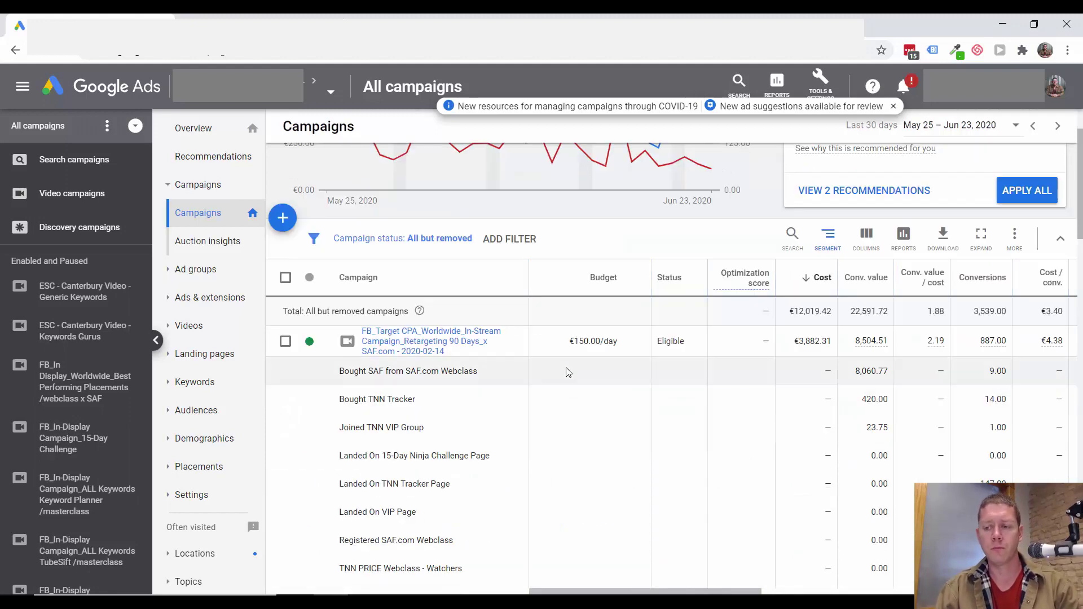
{"action": "scroll", "coordinate": [574, 374], "scroll_direction": "down", "scroll_amount": 2}
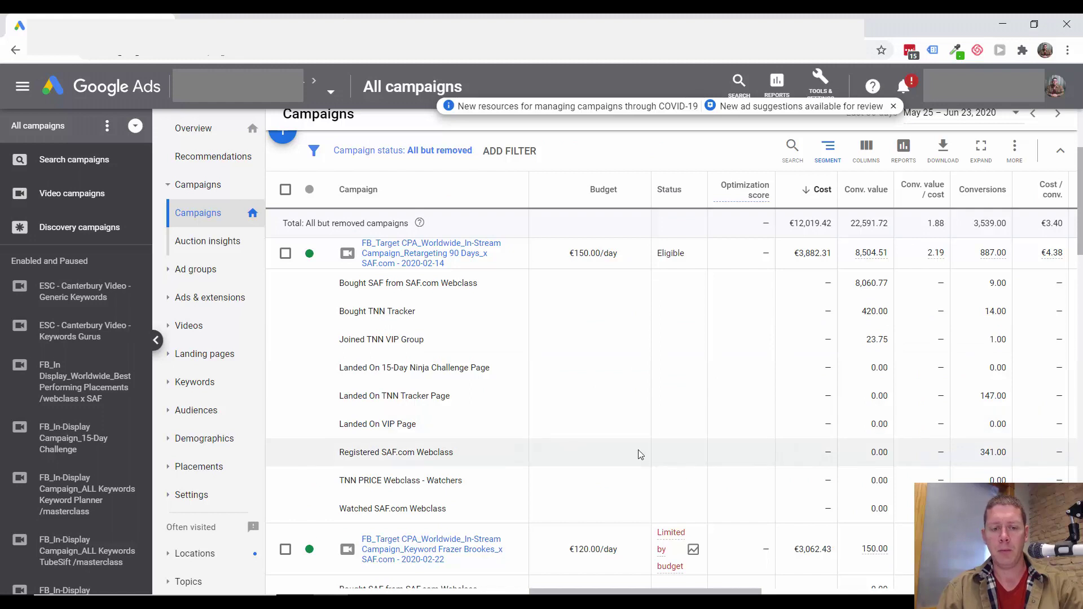
{"action": "left_click_drag", "start_coordinate": [979, 453], "coordinate": [1007, 453]}
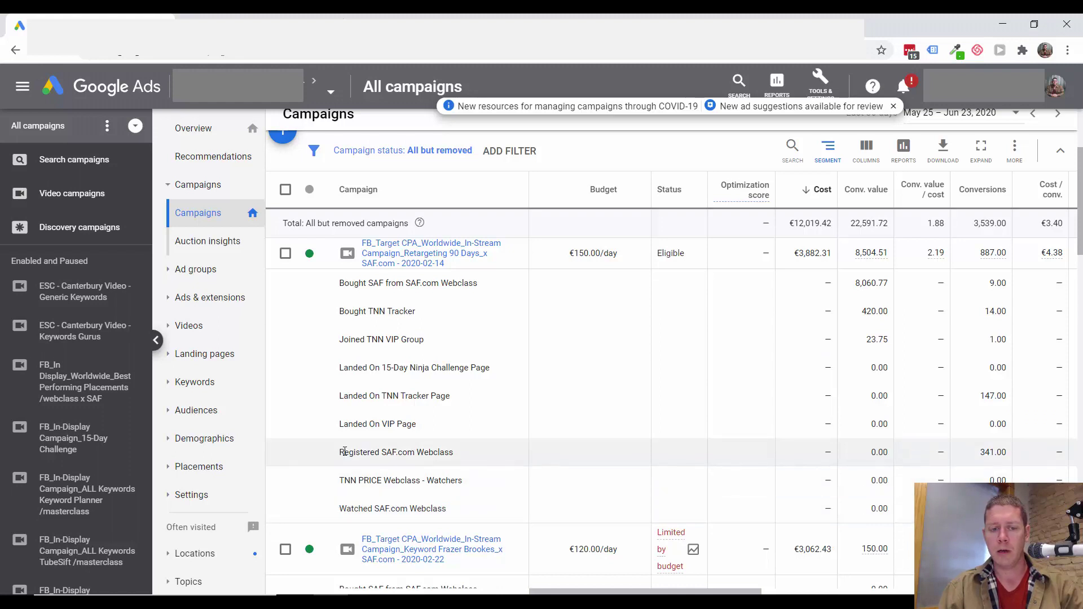
{"action": "left_click_drag", "start_coordinate": [339, 453], "coordinate": [439, 453]}
{"action": "left_click_drag", "start_coordinate": [346, 508], "coordinate": [451, 510]}
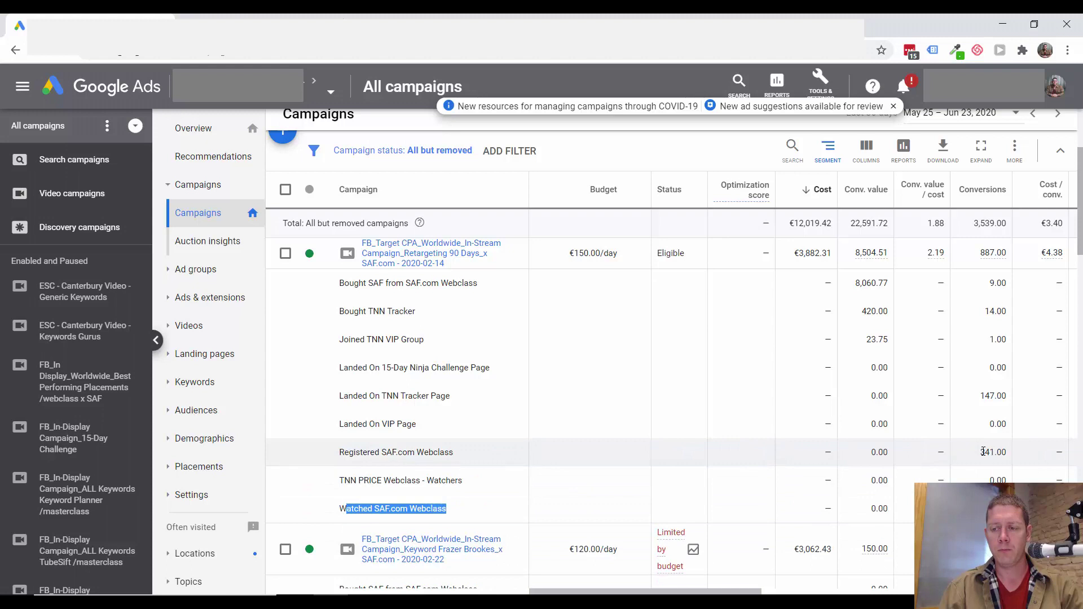
{"action": "left_click_drag", "start_coordinate": [983, 452], "coordinate": [993, 452]}
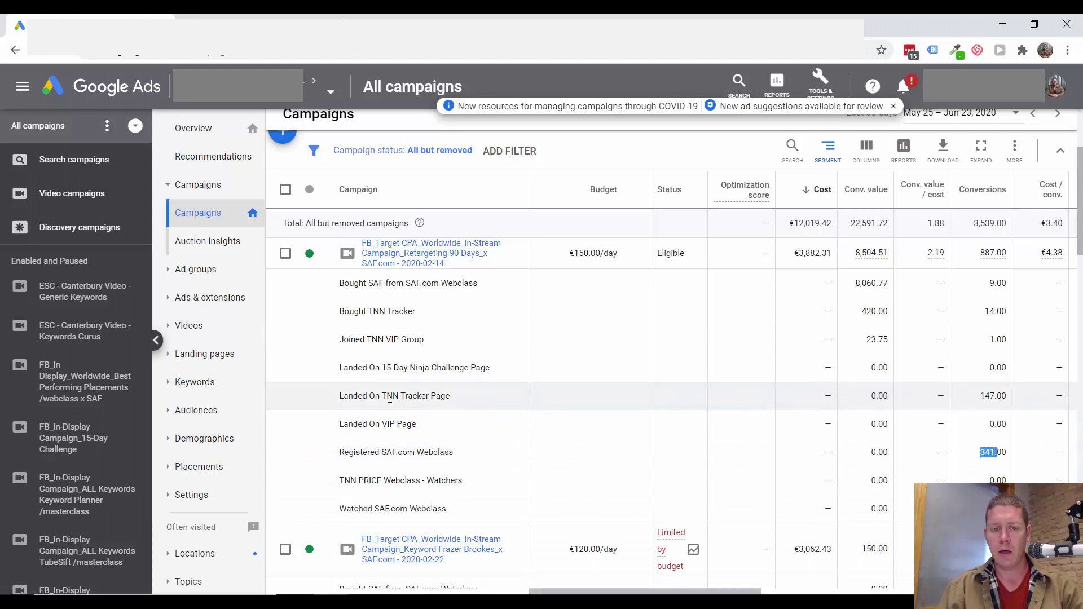
Compare the "Landed On TNN Tracker Page" and webclass conversions with the retargeting campaign's overall cost per conversion
{"action": "left_click_drag", "start_coordinate": [986, 397], "coordinate": [1007, 397]}
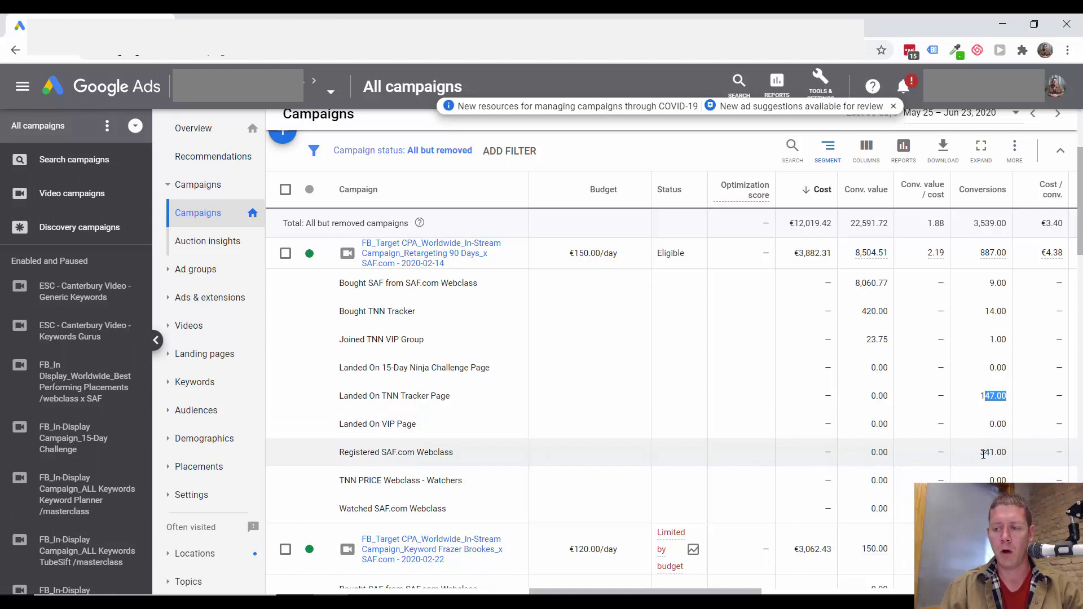
{"action": "left_click_drag", "start_coordinate": [981, 454], "coordinate": [992, 450]}
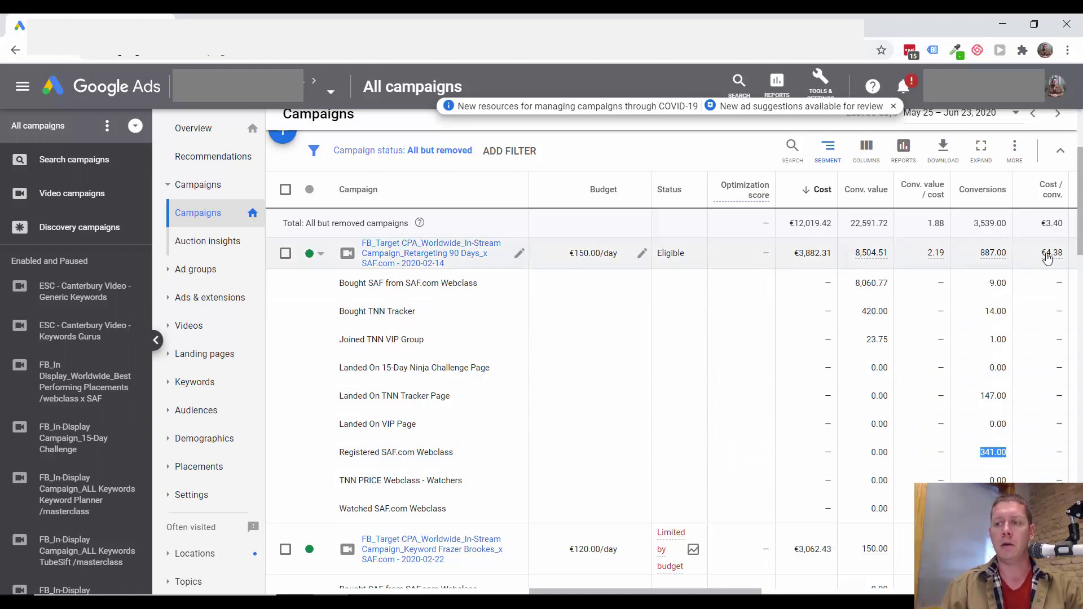
{"action": "mouse_move", "coordinate": [1051, 255]}
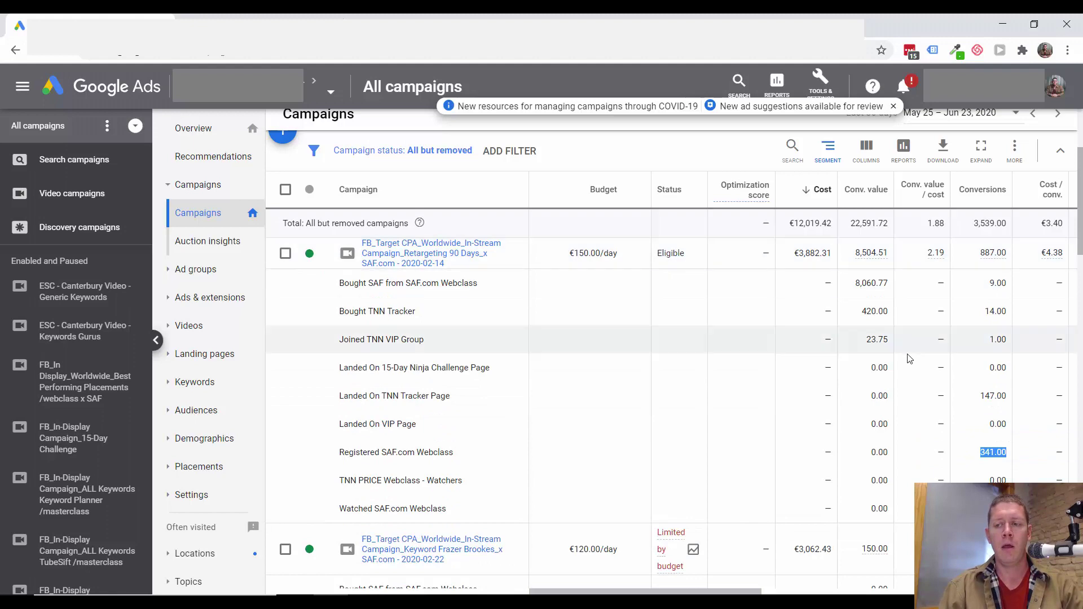
{"action": "scroll", "coordinate": [779, 373], "scroll_direction": "up", "scroll_amount": 2}
{"action": "scroll", "coordinate": [779, 378], "scroll_direction": "down", "scroll_amount": 2}
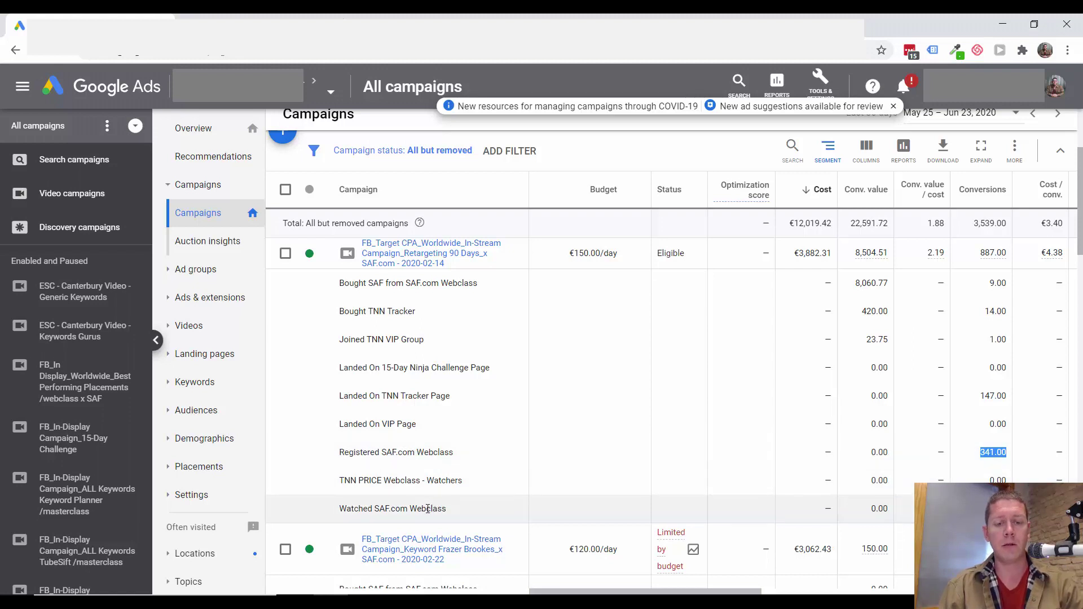
{"action": "left_click_drag", "start_coordinate": [343, 508], "coordinate": [426, 507]}
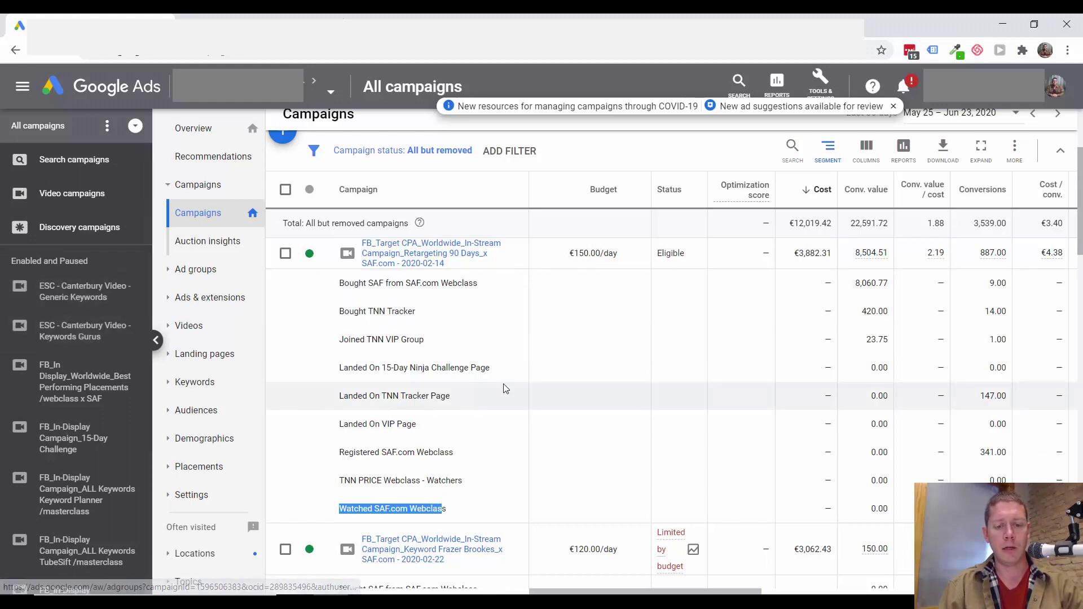
Open the settings of the "Retargeting 90 Days" campaign and expand the Conversions options under the additional settings
{"action": "left_click", "coordinate": [422, 256]}
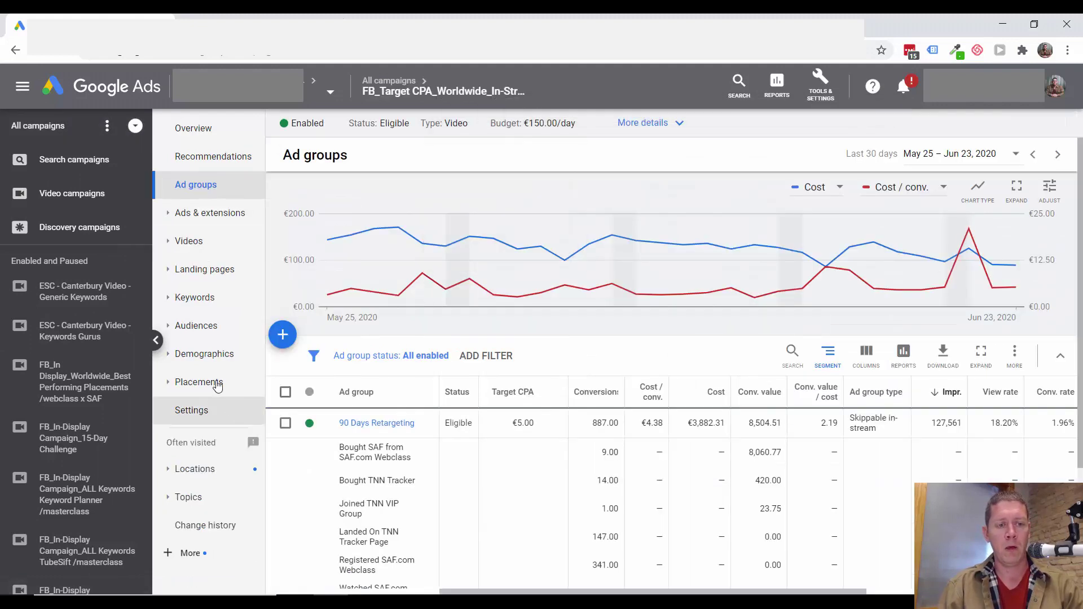
{"action": "left_click", "coordinate": [213, 411]}
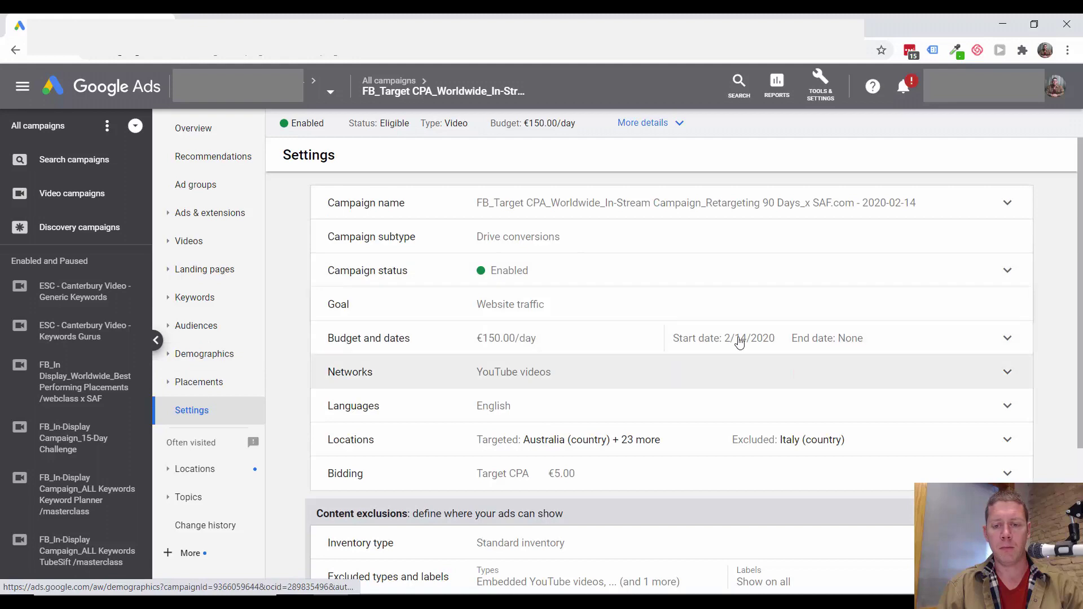
{"action": "scroll", "coordinate": [716, 330], "scroll_direction": "down", "scroll_amount": 3}
{"action": "left_click", "coordinate": [359, 452]}
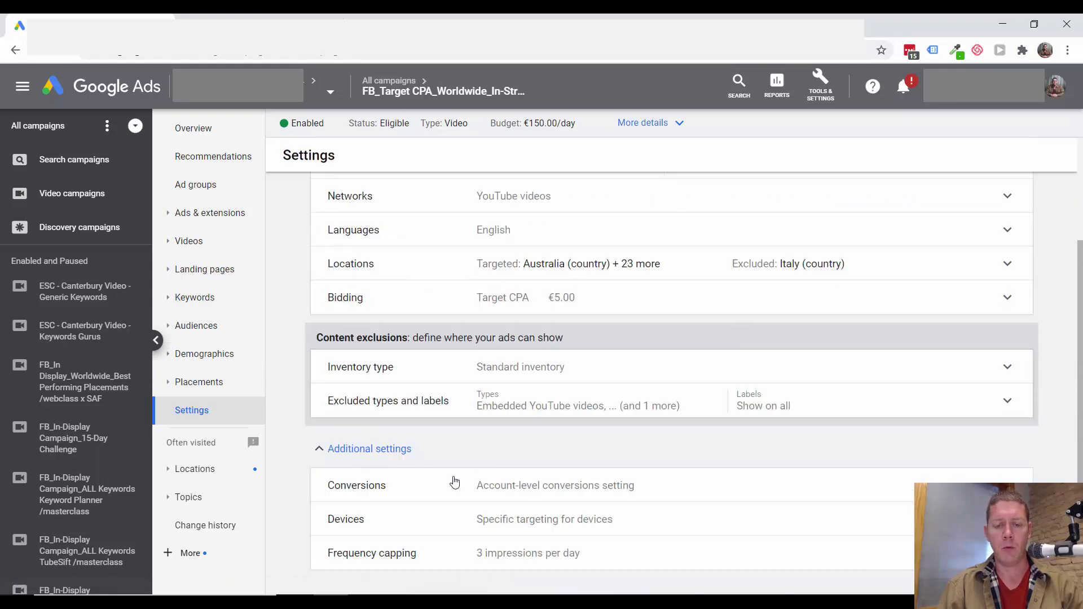
{"action": "scroll", "coordinate": [717, 469], "scroll_direction": "down", "scroll_amount": 2}
{"action": "scroll", "coordinate": [713, 465], "scroll_direction": "down", "scroll_amount": 1}
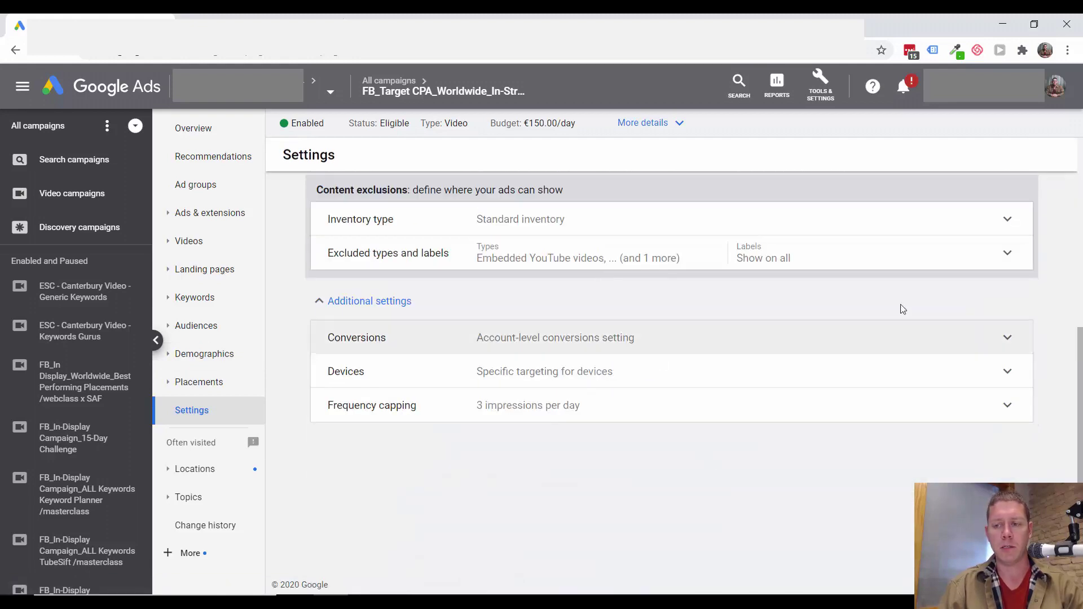
{"action": "left_click", "coordinate": [1009, 343]}
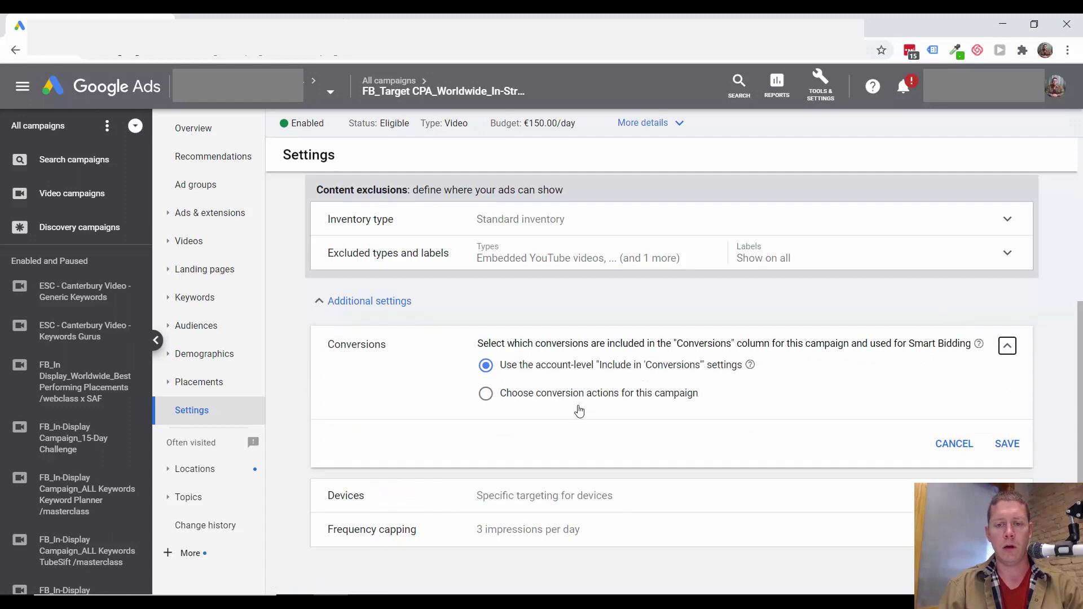
Switch the campaign to its own choice of conversion actions and select "Watched SAF.com Webclass"
{"action": "left_click", "coordinate": [485, 395]}
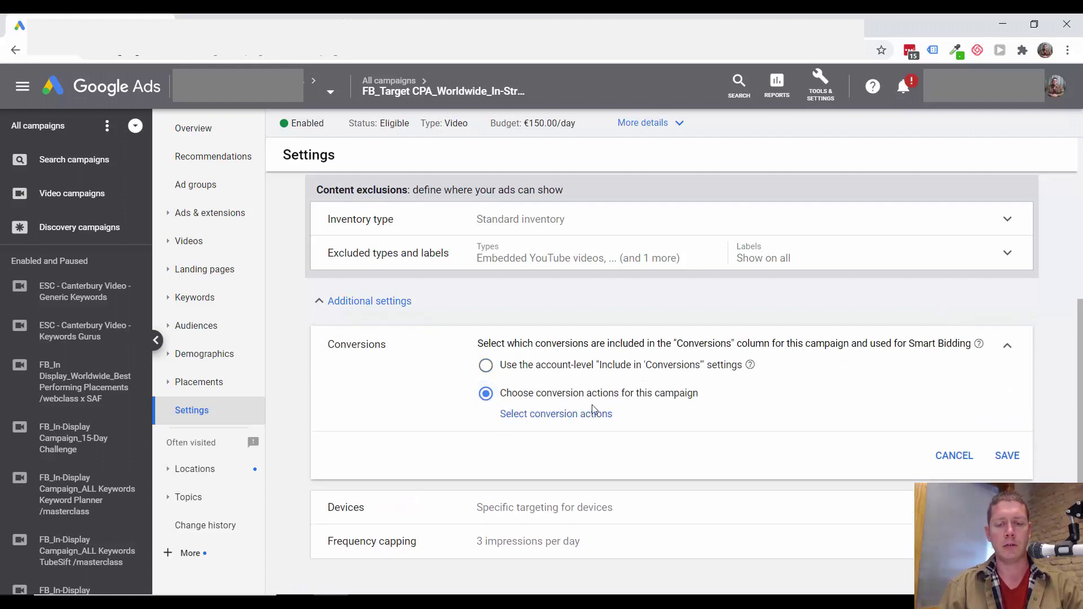
{"action": "left_click", "coordinate": [569, 418]}
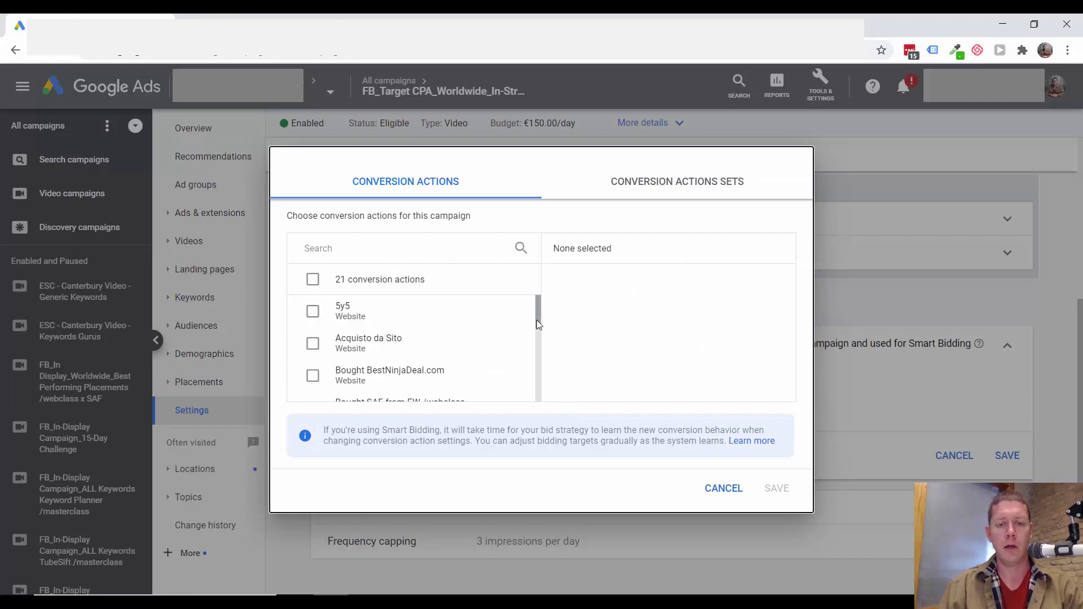
{"action": "left_click_drag", "start_coordinate": [538, 319], "coordinate": [537, 397]}
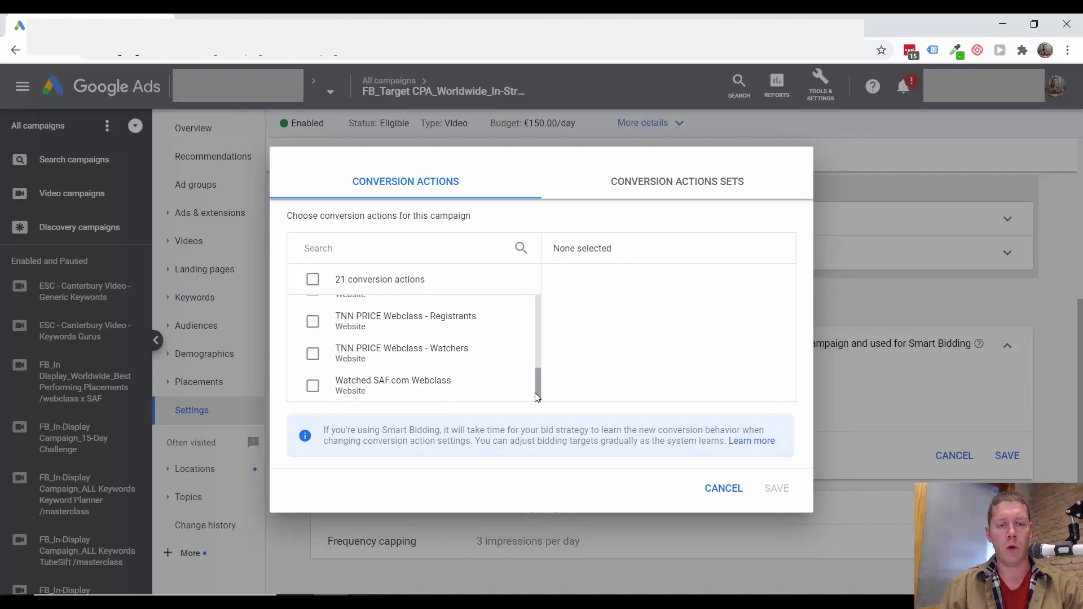
{"action": "left_click", "coordinate": [316, 388]}
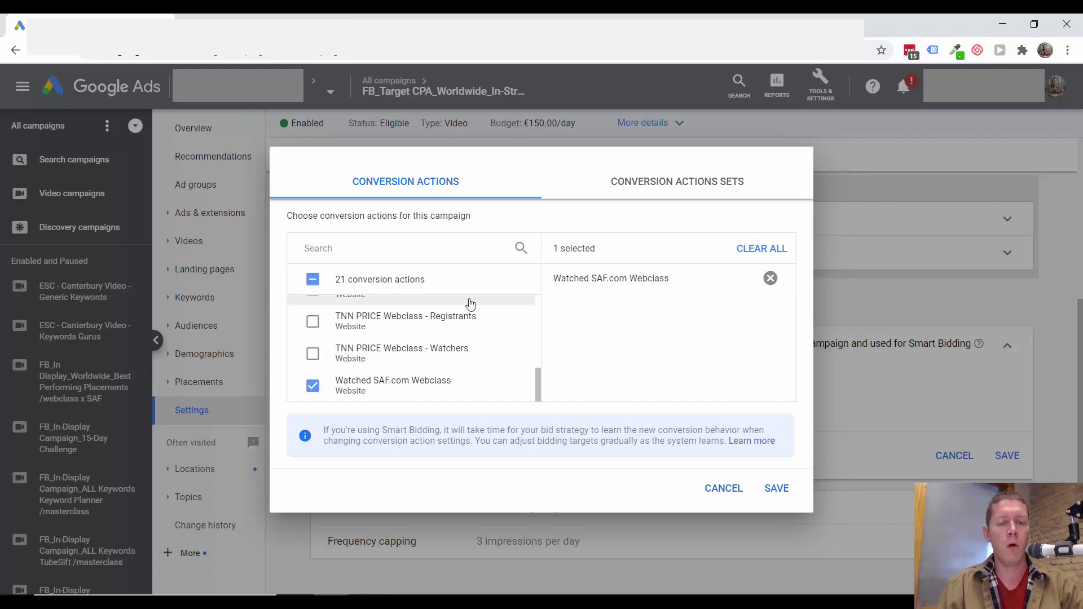
Add "Bought SAF from SAF.com Webclass" to the conversion actions chosen for this campaign
{"action": "scroll", "coordinate": [405, 359], "scroll_direction": "up", "scroll_amount": 5}
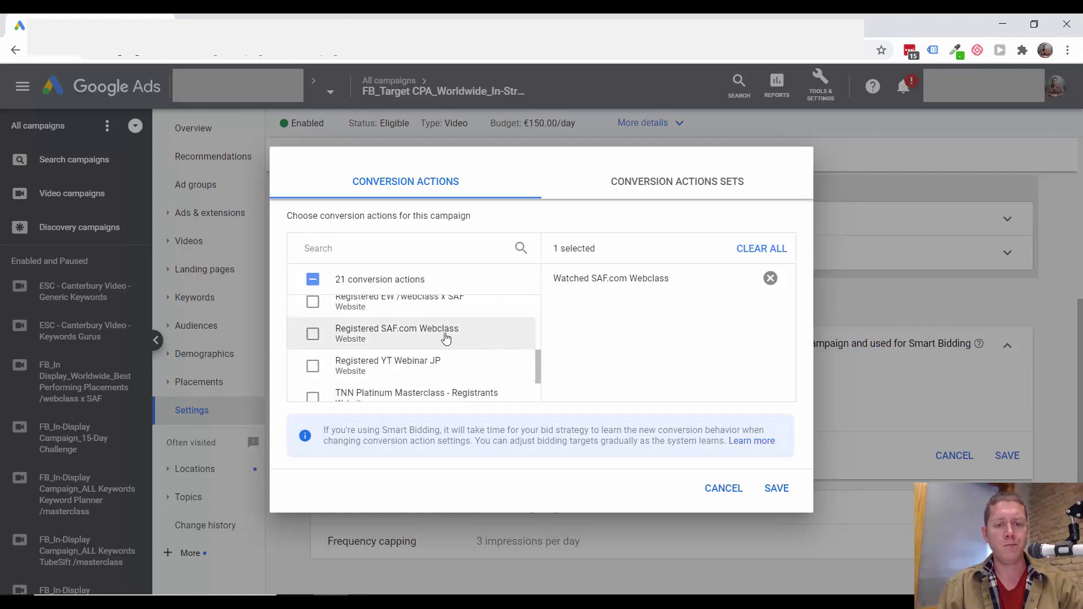
{"action": "scroll", "coordinate": [457, 350], "scroll_direction": "up", "scroll_amount": 2}
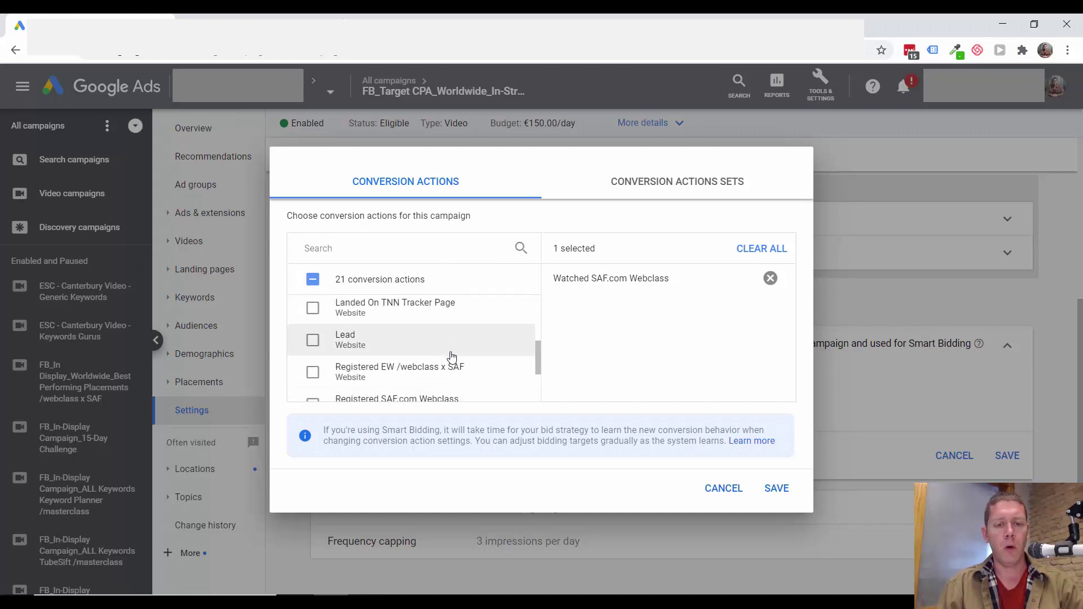
{"action": "scroll", "coordinate": [440, 348], "scroll_direction": "up", "scroll_amount": 2}
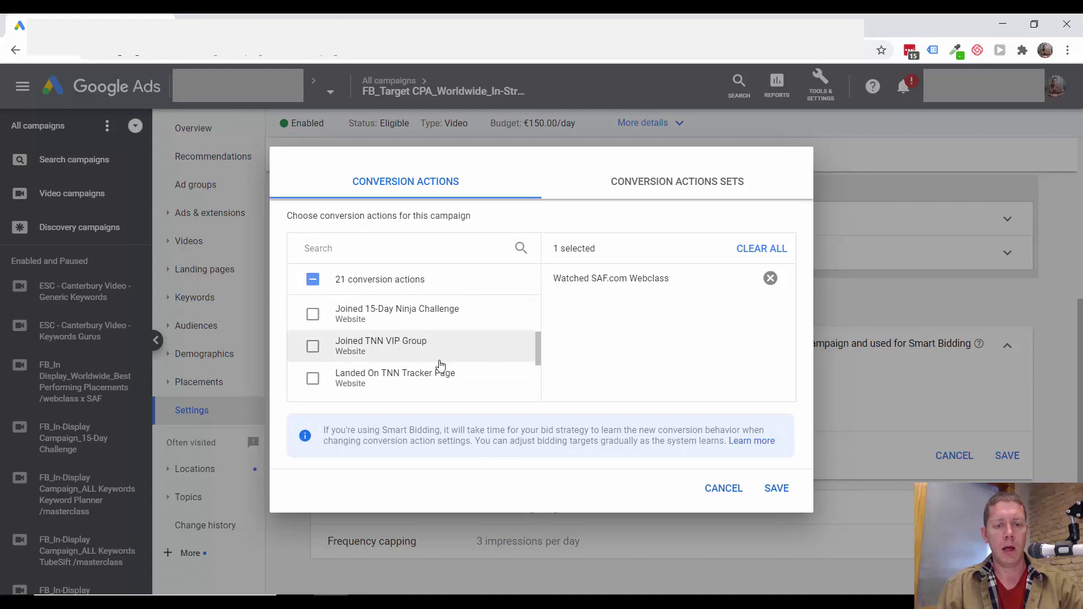
{"action": "scroll", "coordinate": [436, 367], "scroll_direction": "up", "scroll_amount": 2}
{"action": "scroll", "coordinate": [435, 368], "scroll_direction": "up", "scroll_amount": 2}
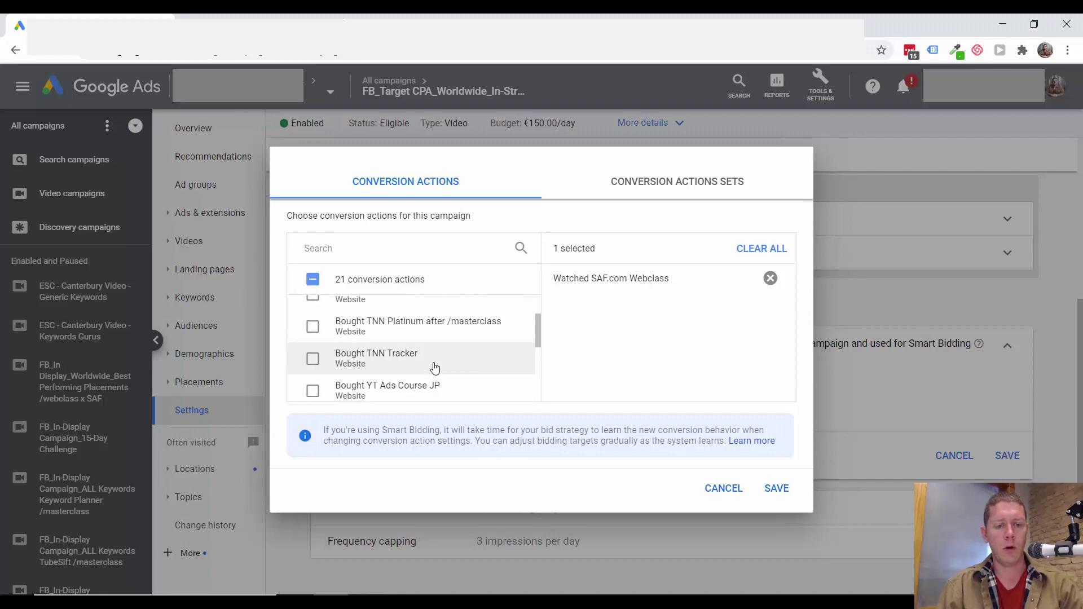
{"action": "scroll", "coordinate": [440, 342], "scroll_direction": "up", "scroll_amount": 3}
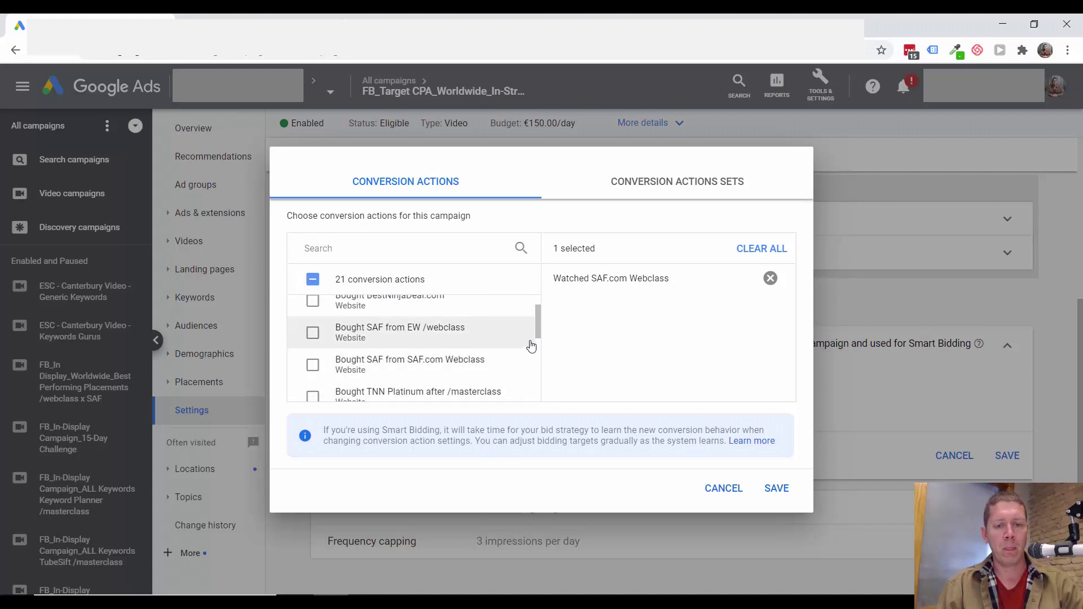
{"action": "scroll", "coordinate": [536, 330], "scroll_direction": "up", "scroll_amount": 2}
{"action": "scroll", "coordinate": [535, 331], "scroll_direction": "down", "scroll_amount": 2}
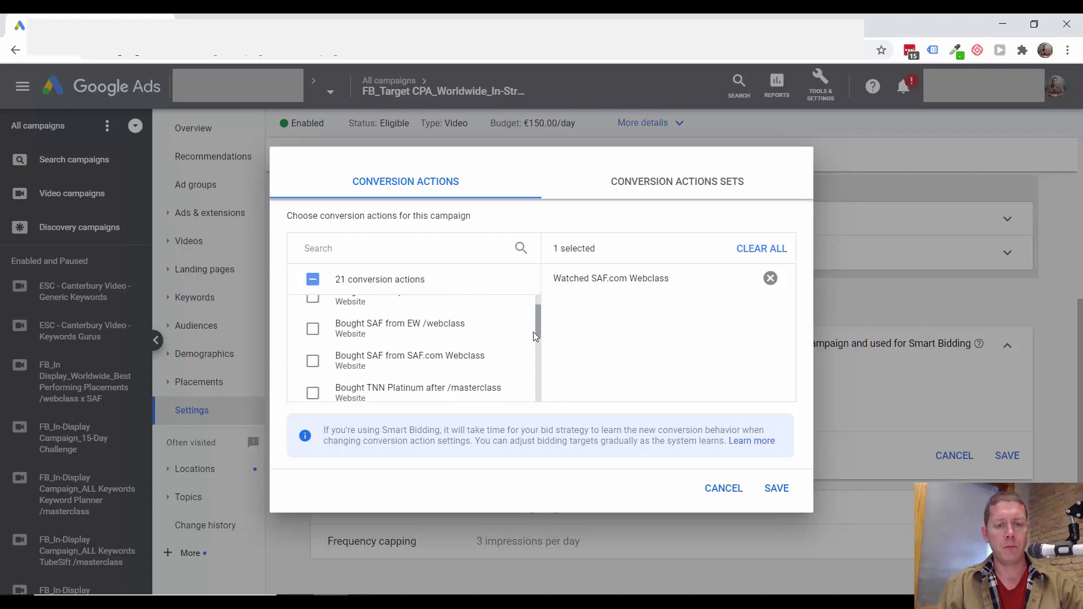
{"action": "left_click", "coordinate": [314, 361]}
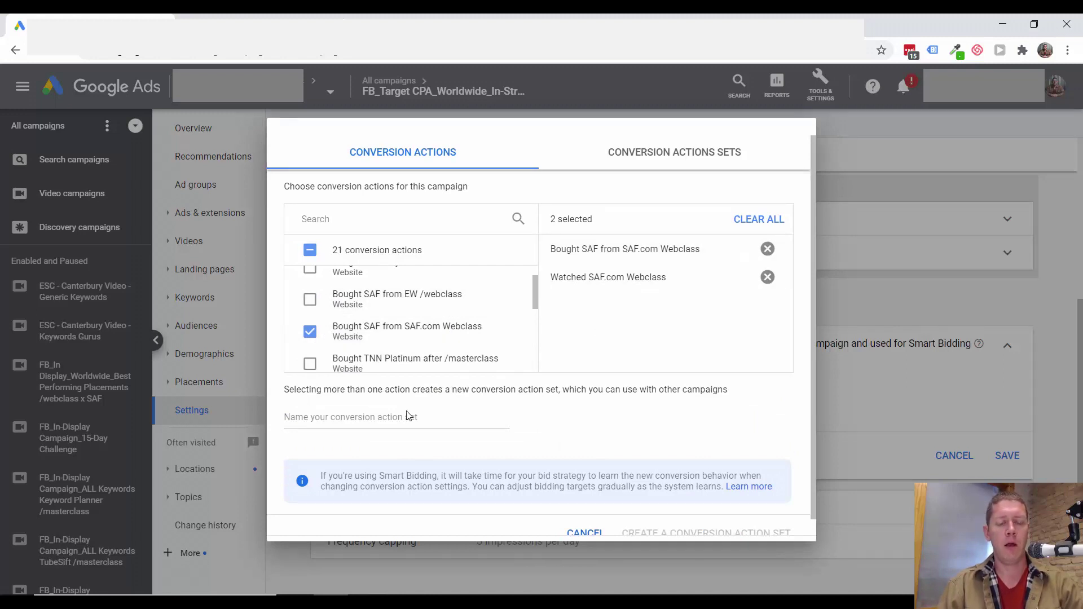
Name the new conversion action set "watched + purchased", then cancel the selection without creating the set
{"action": "left_click", "coordinate": [424, 415]}
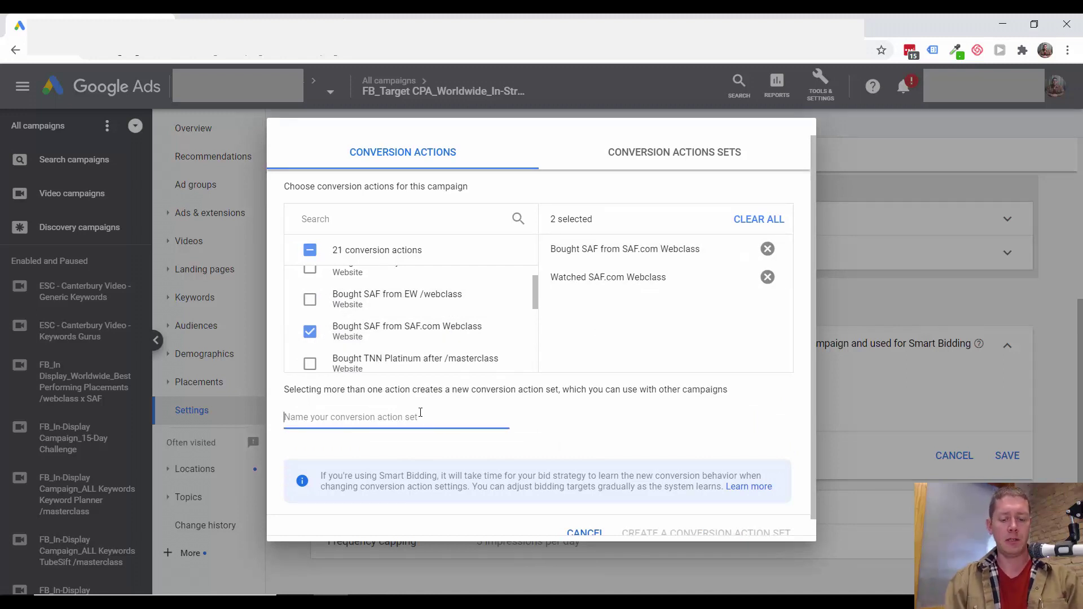
{"action": "type", "text": "watched + purchased"}
{"action": "scroll", "coordinate": [430, 409], "scroll_direction": "down", "scroll_amount": 1}
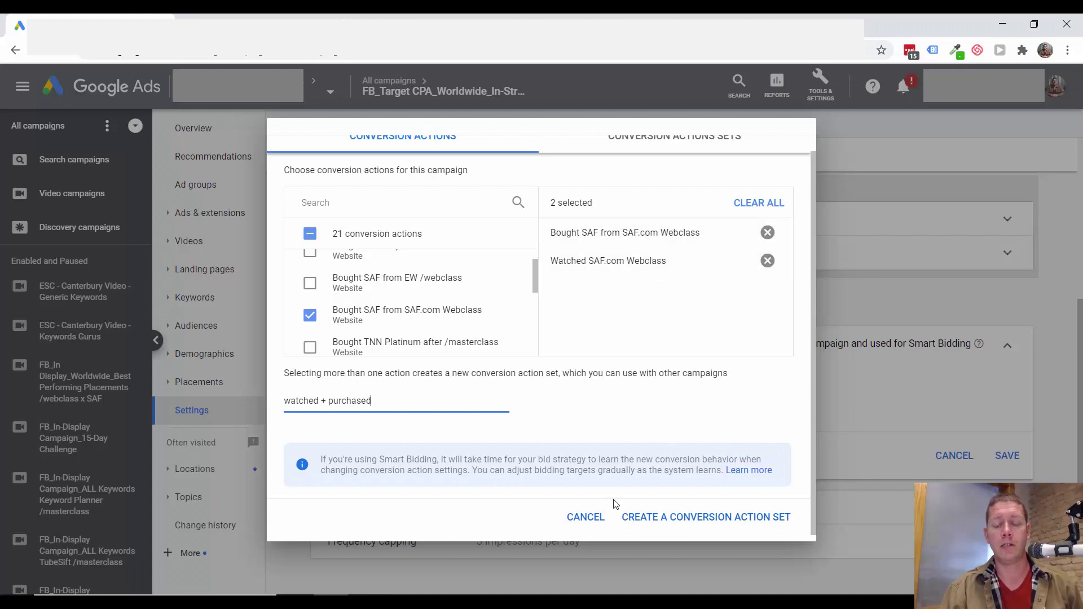
{"action": "left_click", "coordinate": [586, 518]}
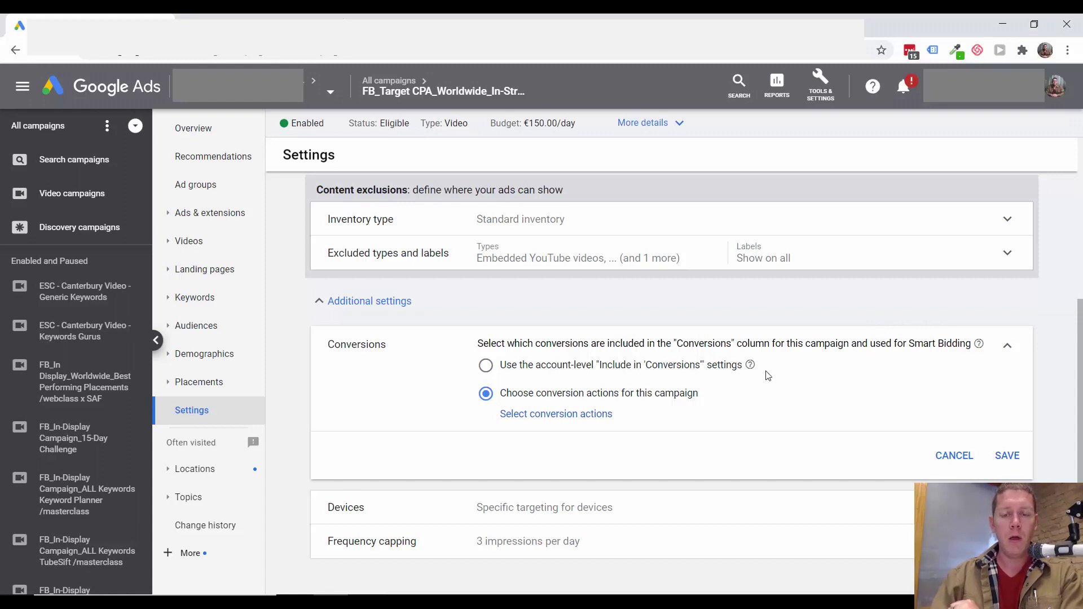
{"action": "mouse_move", "coordinate": [751, 367]}
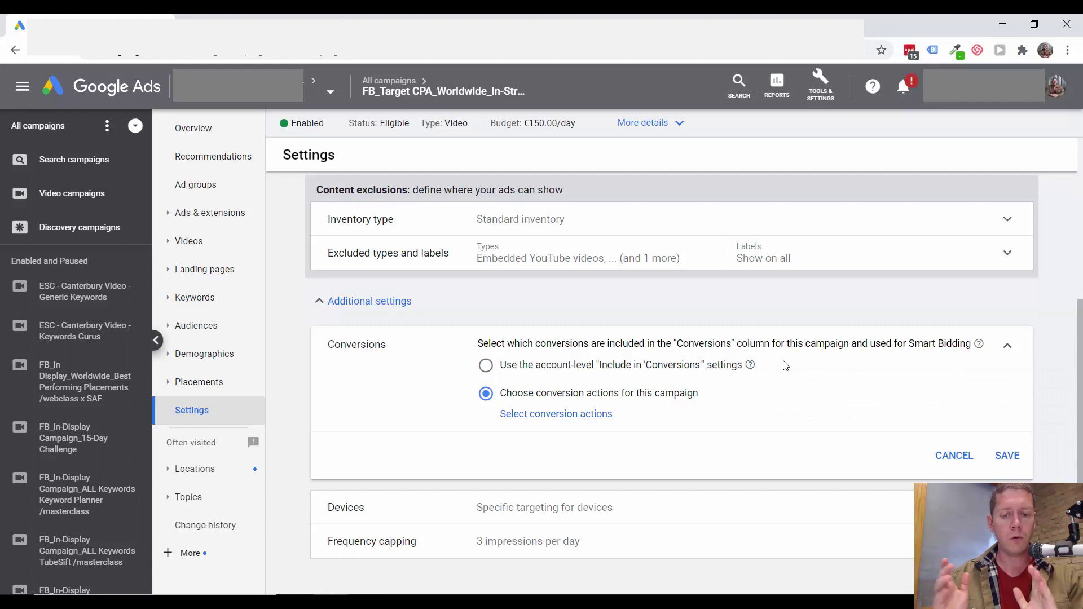